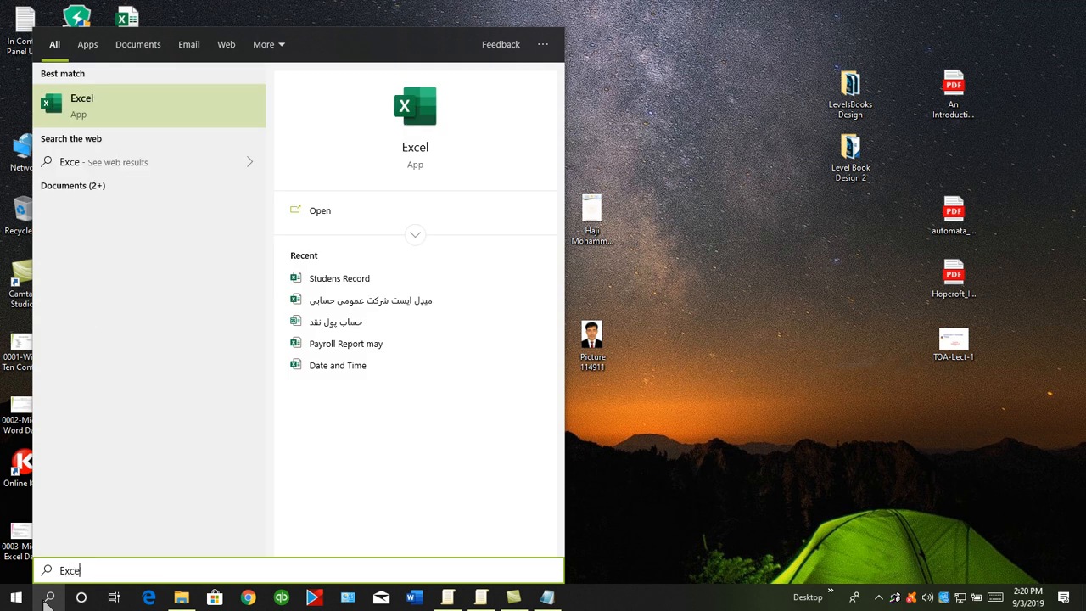
Launch Excel with a blank workbook and start a Microsoft Query import using the Excel Files data source.
left_click(48, 598)
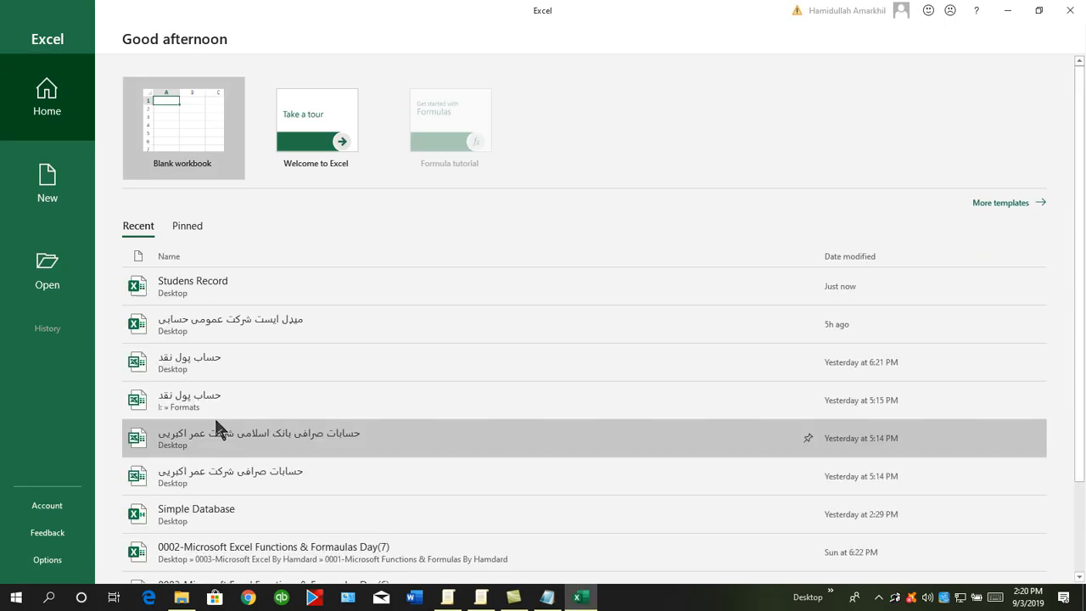
left_click(206, 137)
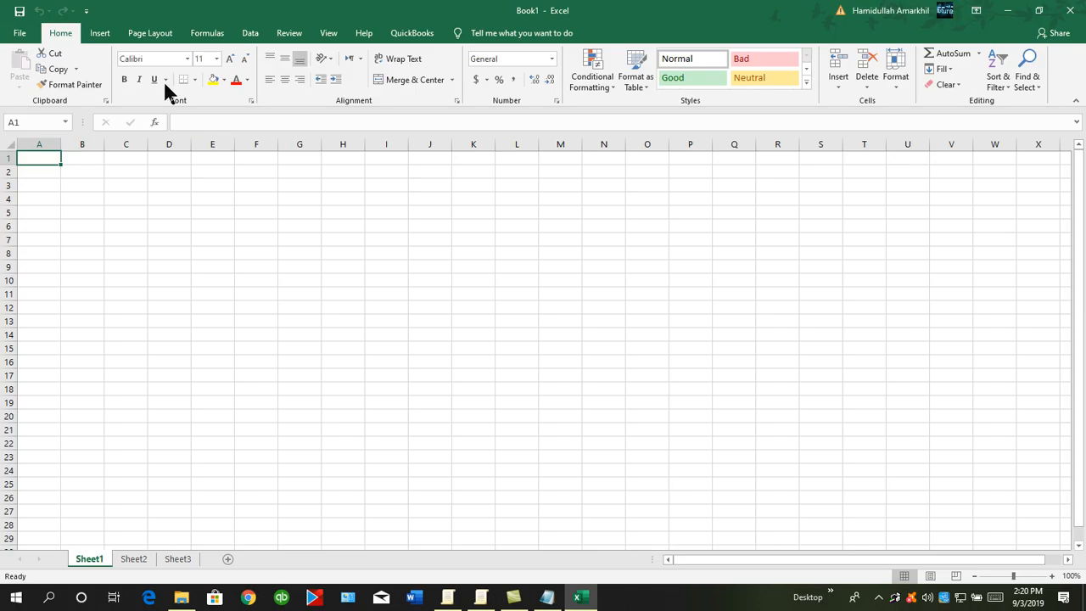
left_click(252, 37)
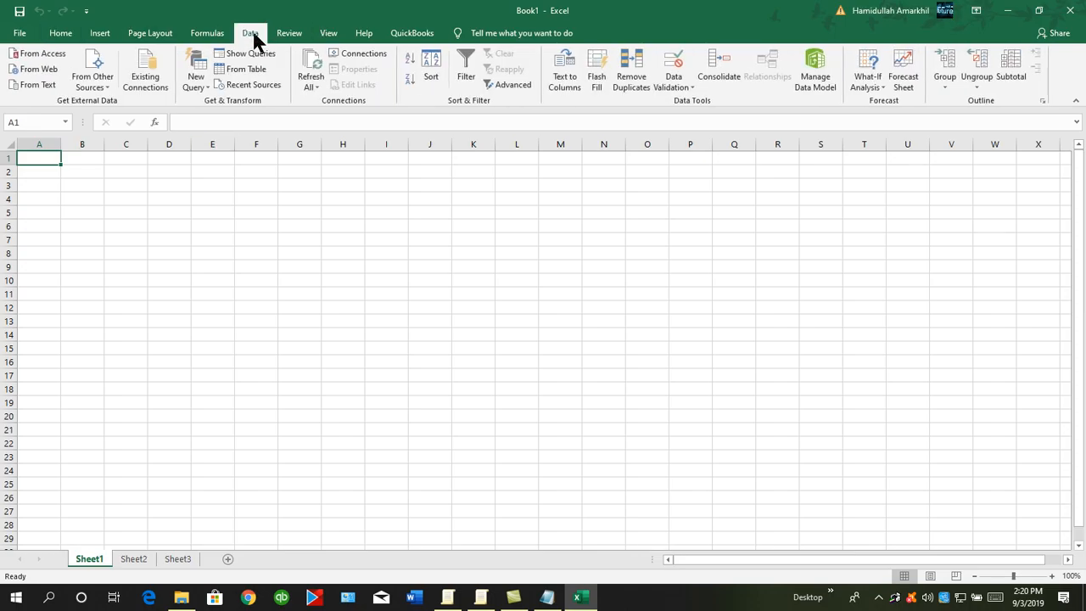
left_click(105, 91)
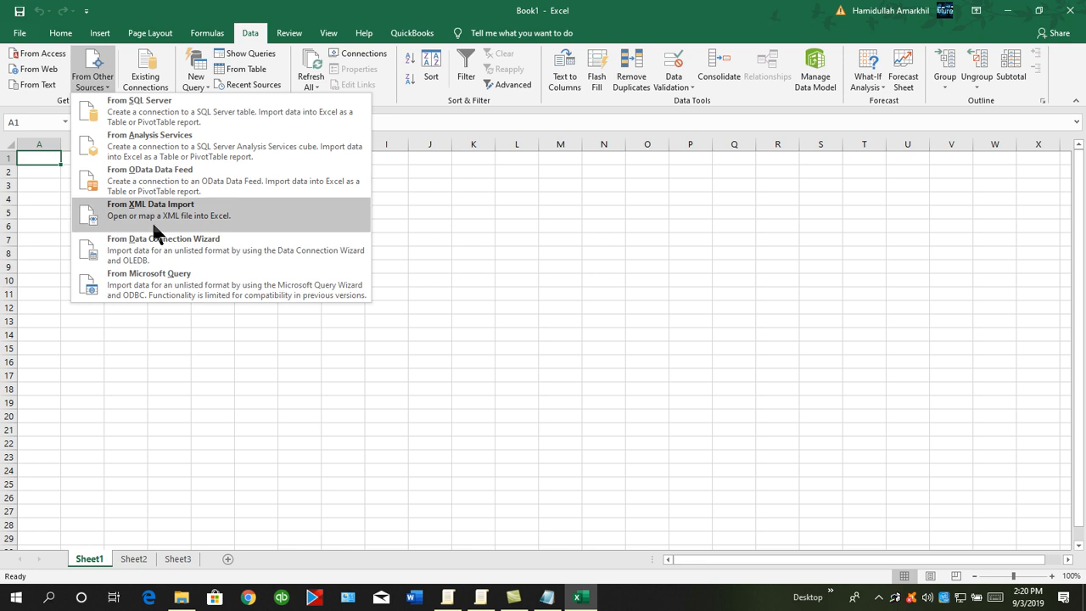
left_click(162, 291)
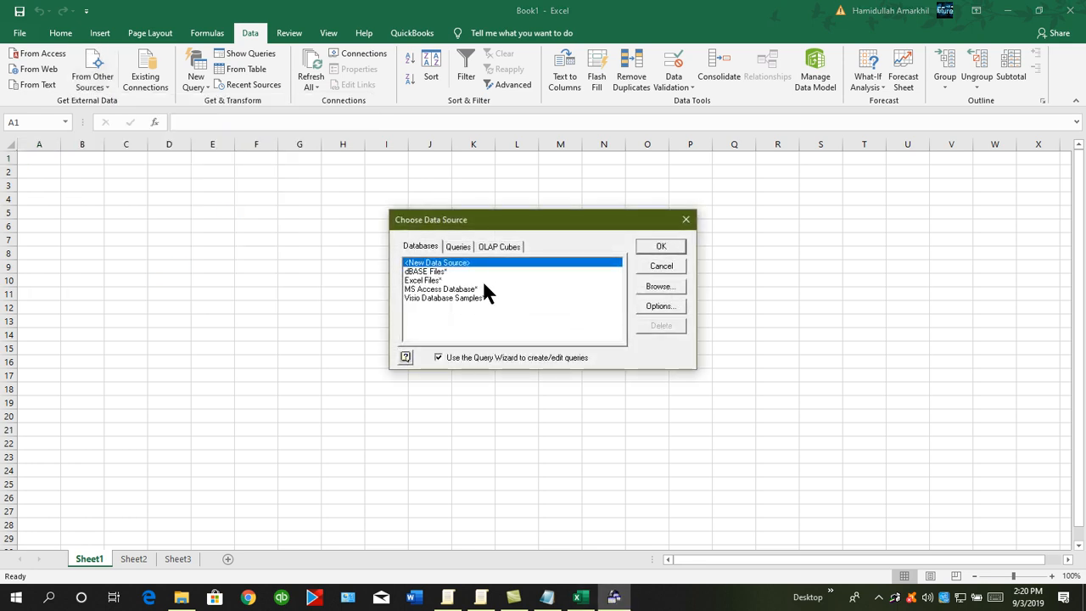
double_click(441, 282)
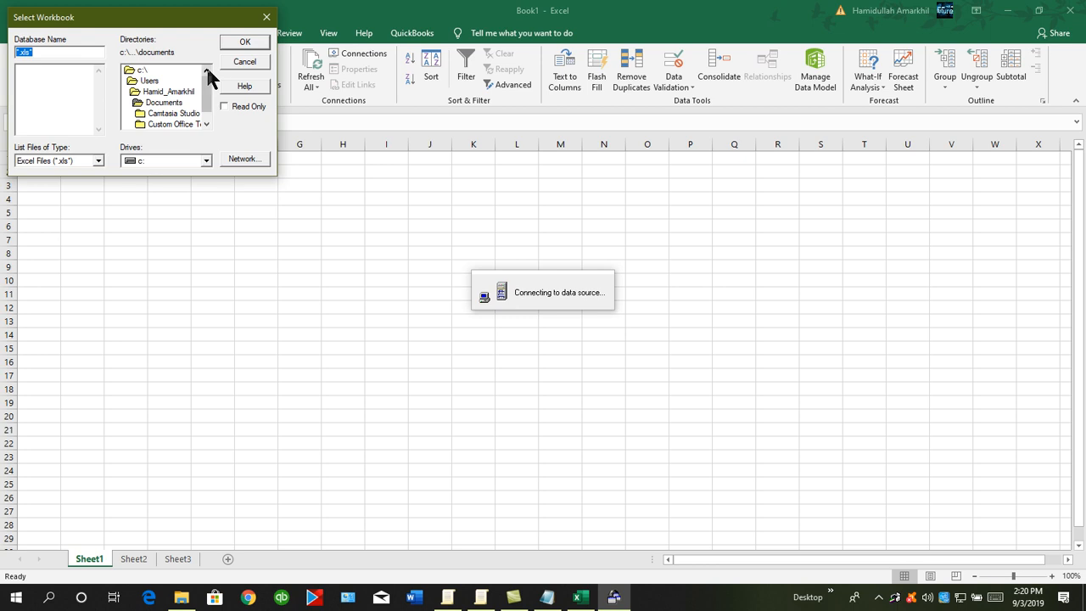
Select the workbook Studens Record.xlsx from the user's Desktop folder as the query source.
double_click(178, 93)
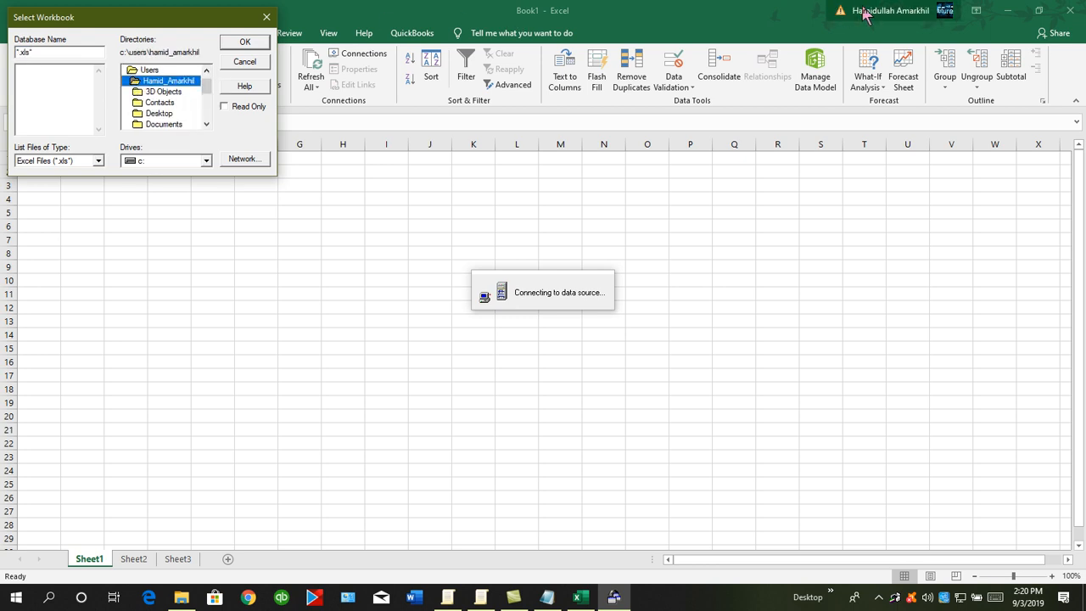
double_click(165, 103)
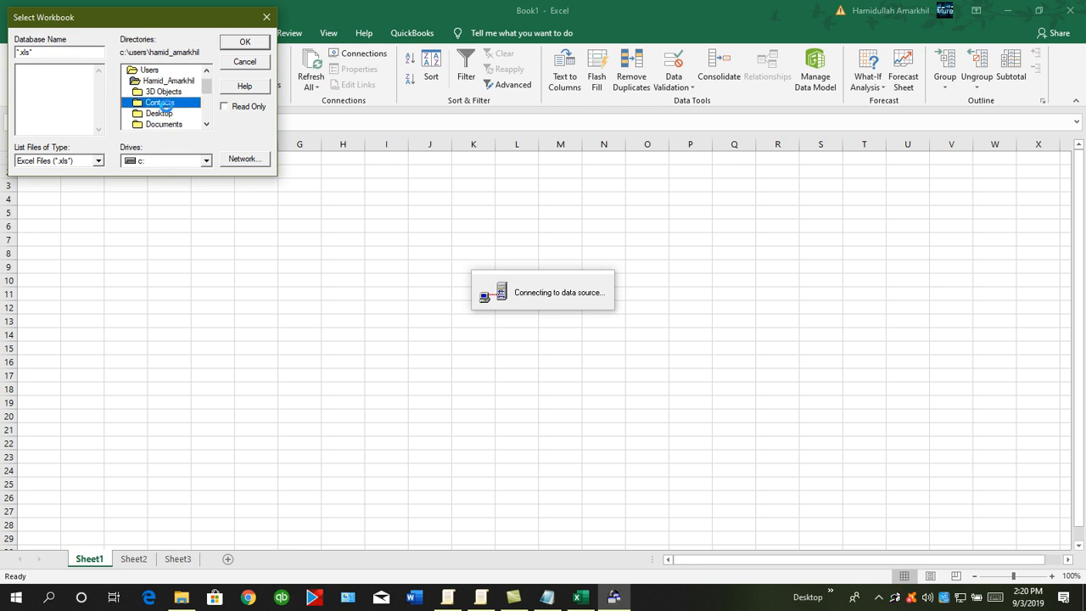
double_click(165, 92)
double_click(166, 111)
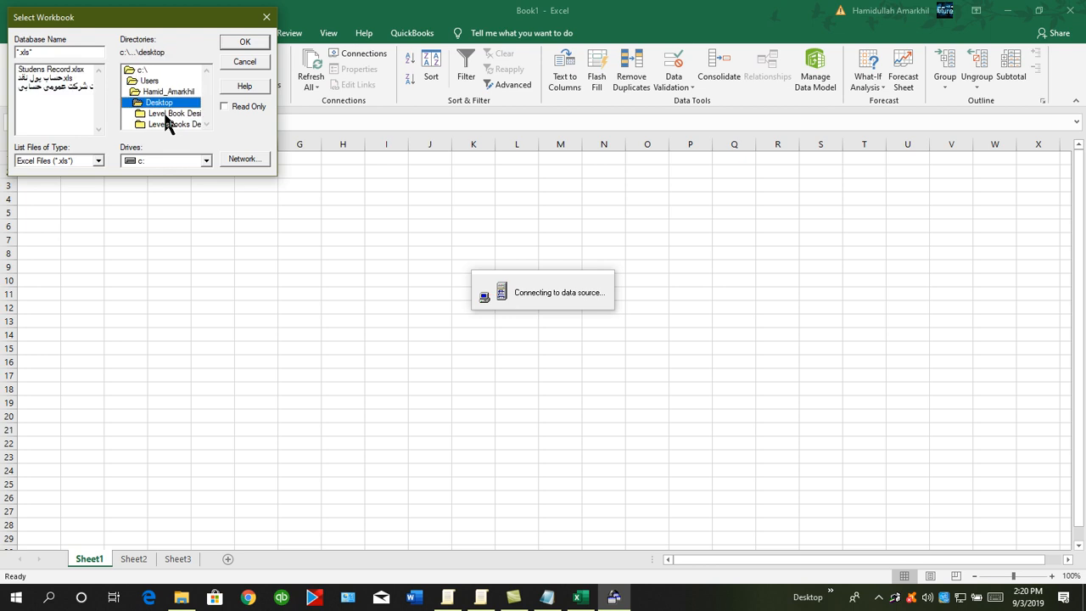
left_click(79, 71)
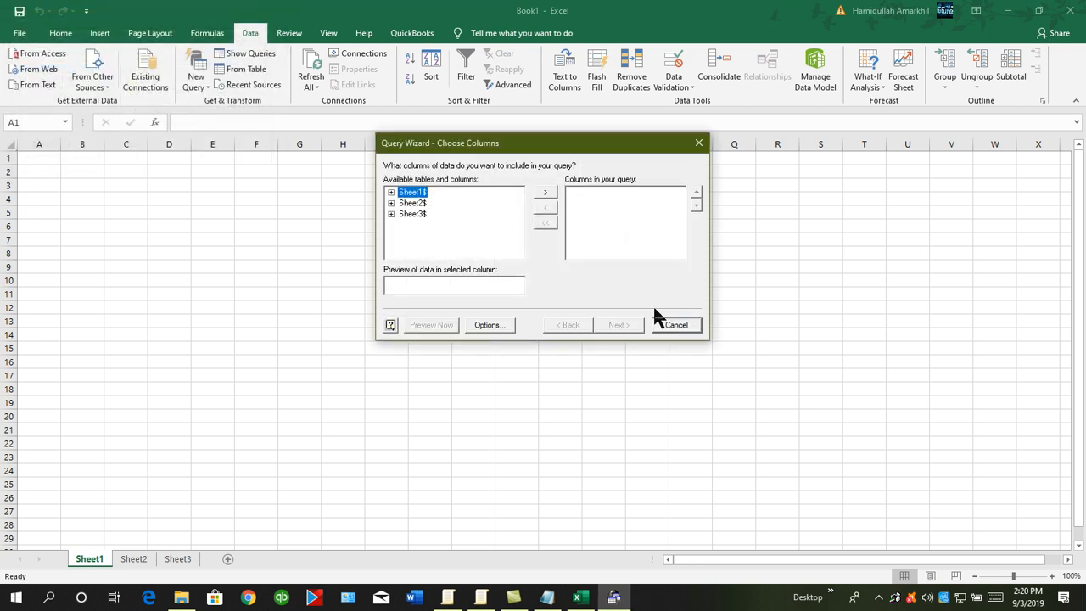
Include all Sheet1$ columns in the query without filtering or sorting, and open it for editing in Microsoft Query.
left_click(545, 195)
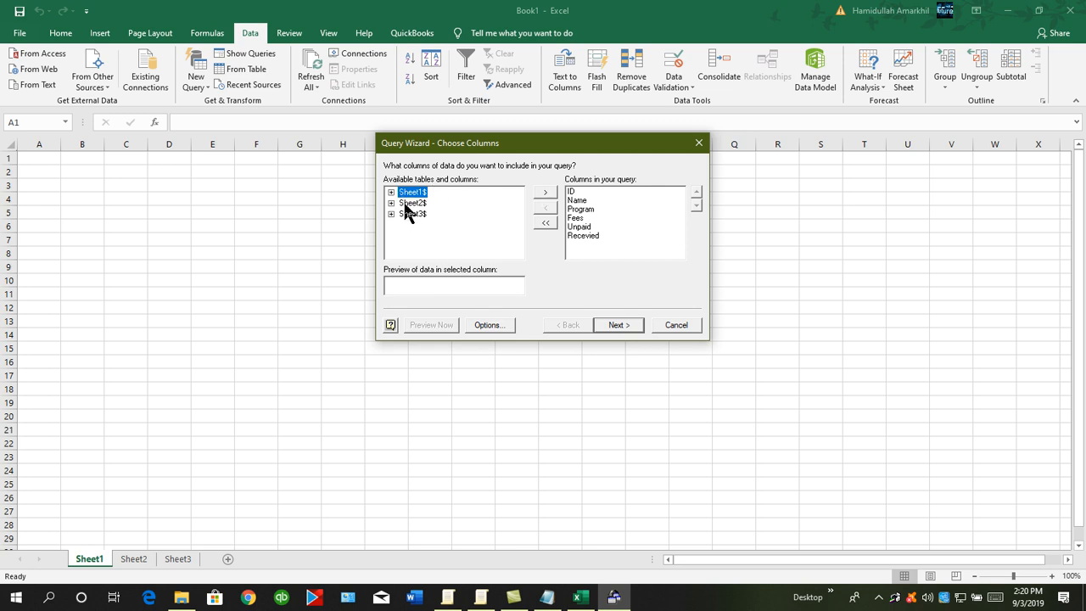
left_click(621, 327)
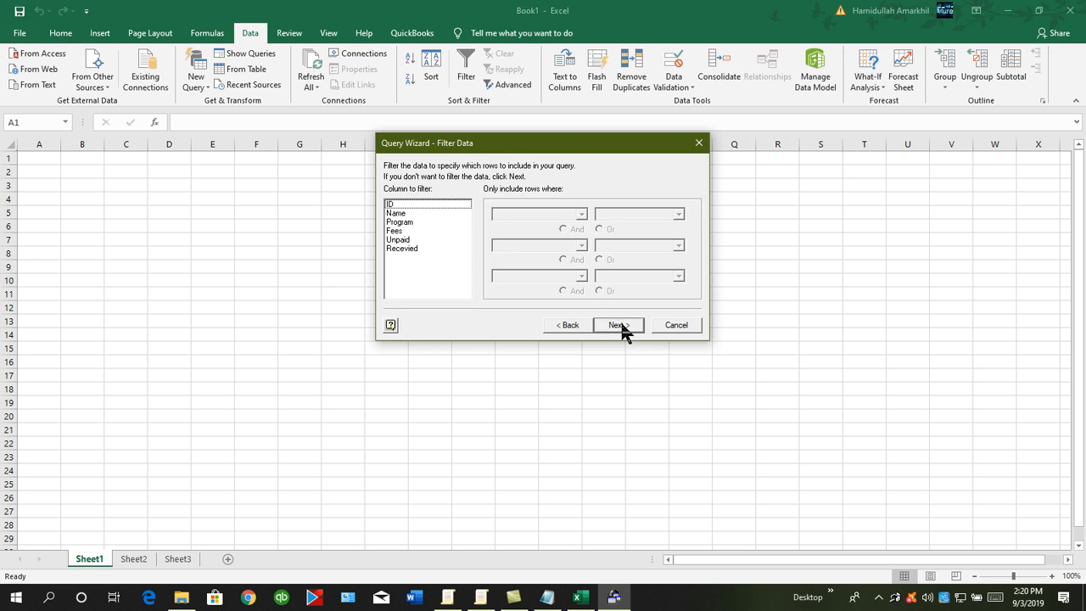
left_click(619, 325)
left_click(619, 325)
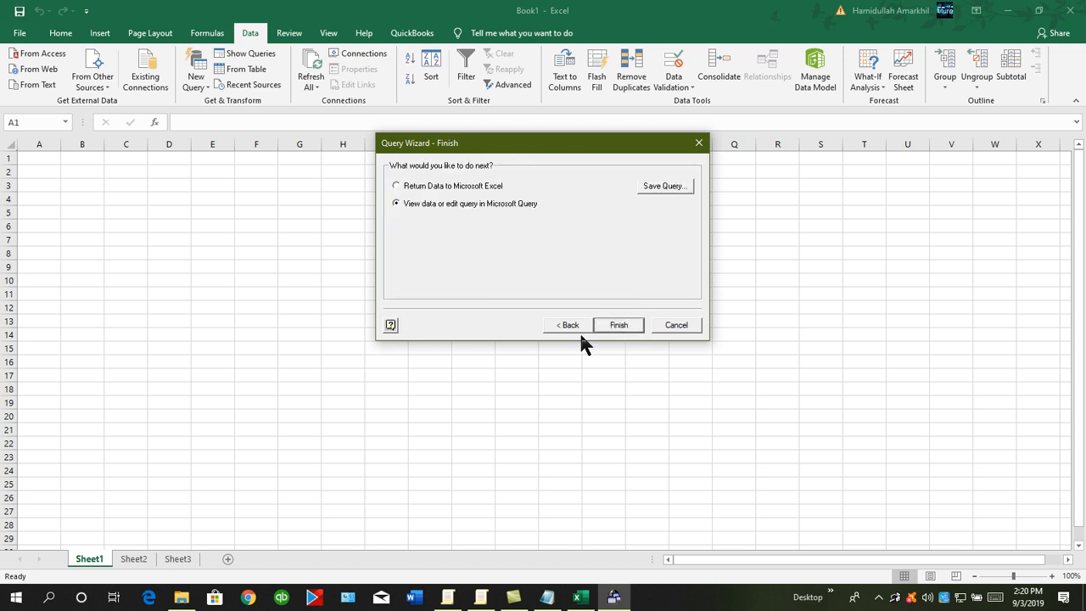
left_click(608, 328)
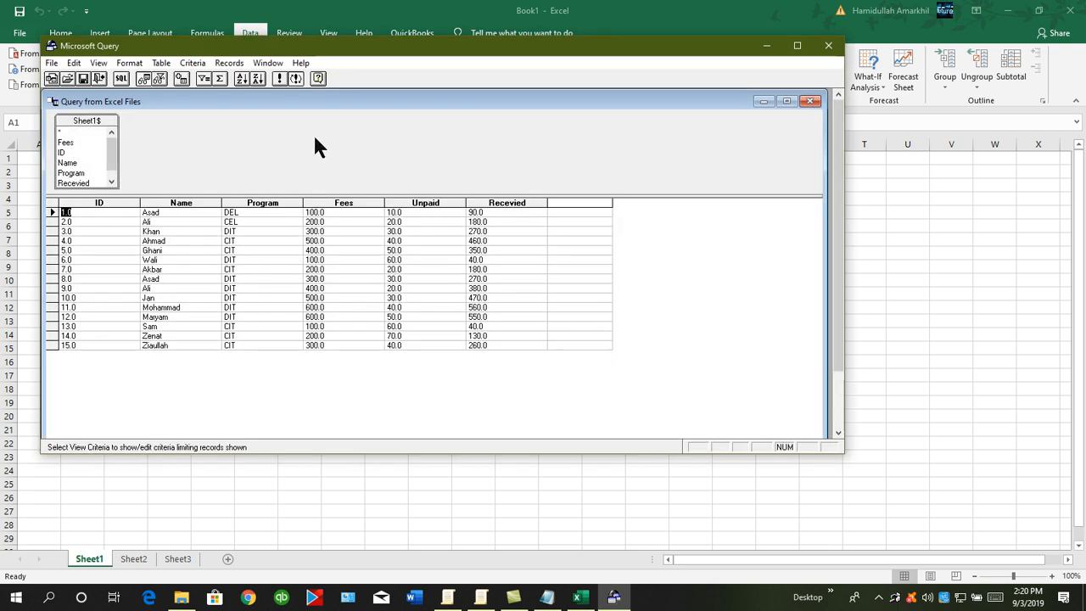
Show the criteria pane and add ID, Name, Program, Fees, Unpaid and Recevied as criteria fields.
left_click(159, 79)
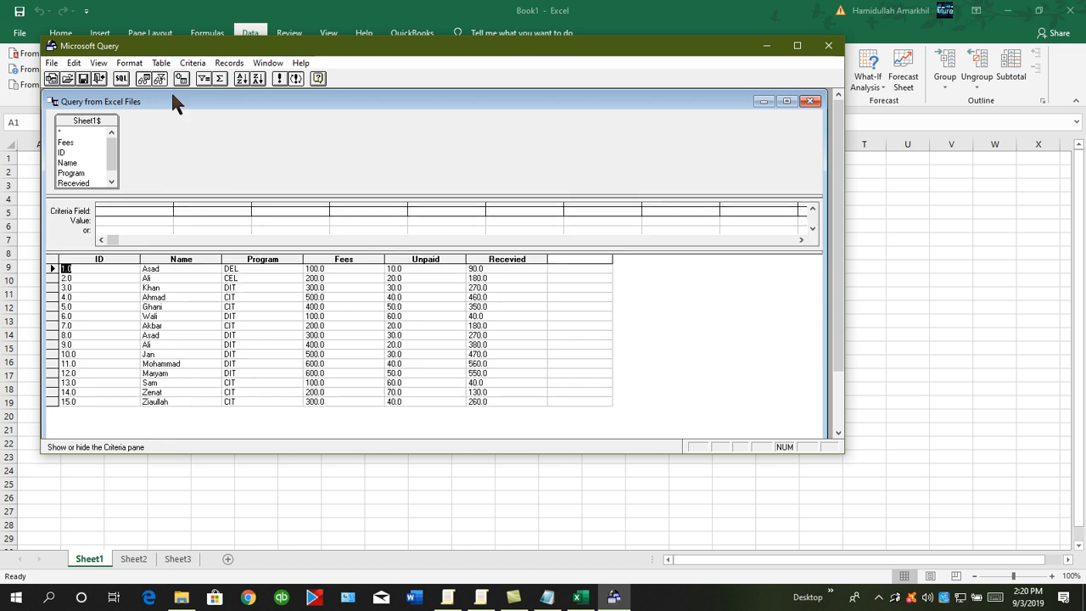
left_click(160, 79)
left_click(159, 79)
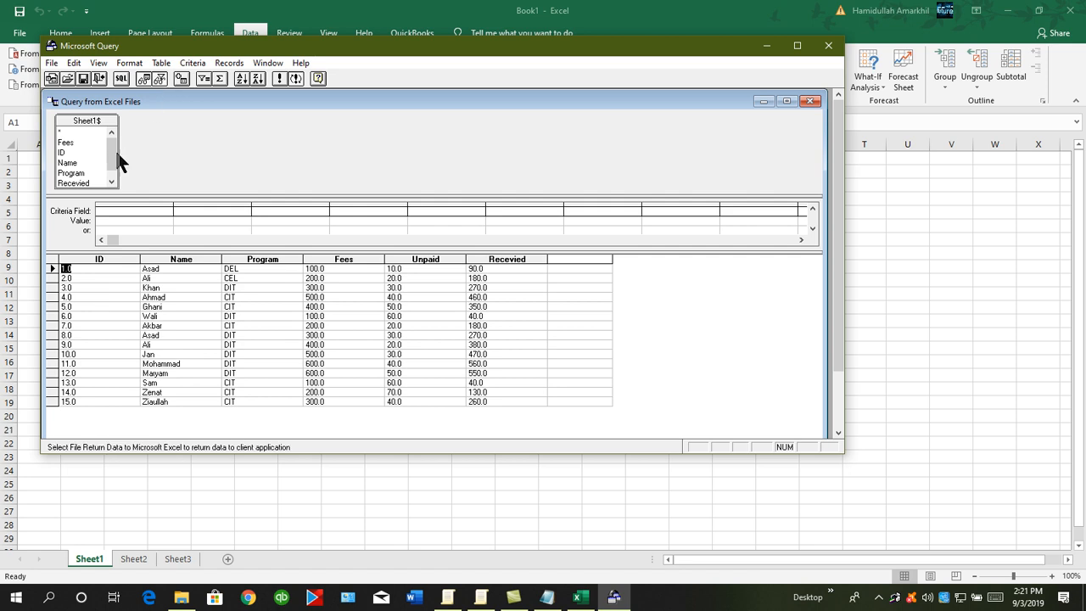
left_click_drag(71, 150, 146, 212)
left_click_drag(85, 163, 212, 228)
left_click_drag(75, 173, 300, 207)
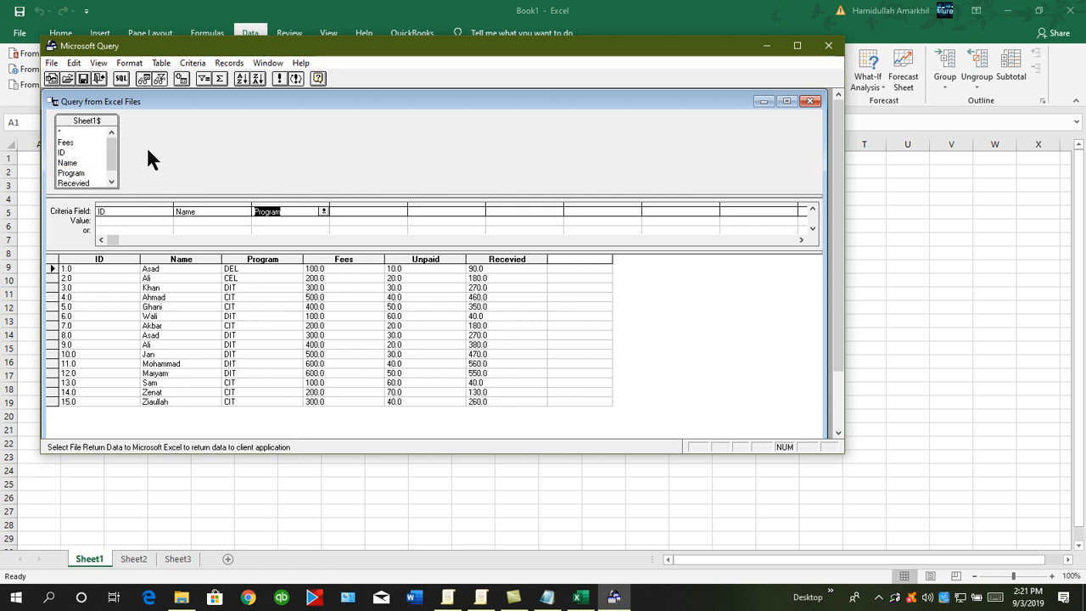
left_click_drag(68, 143, 352, 212)
left_click_drag(112, 162, 457, 214)
left_click(89, 182)
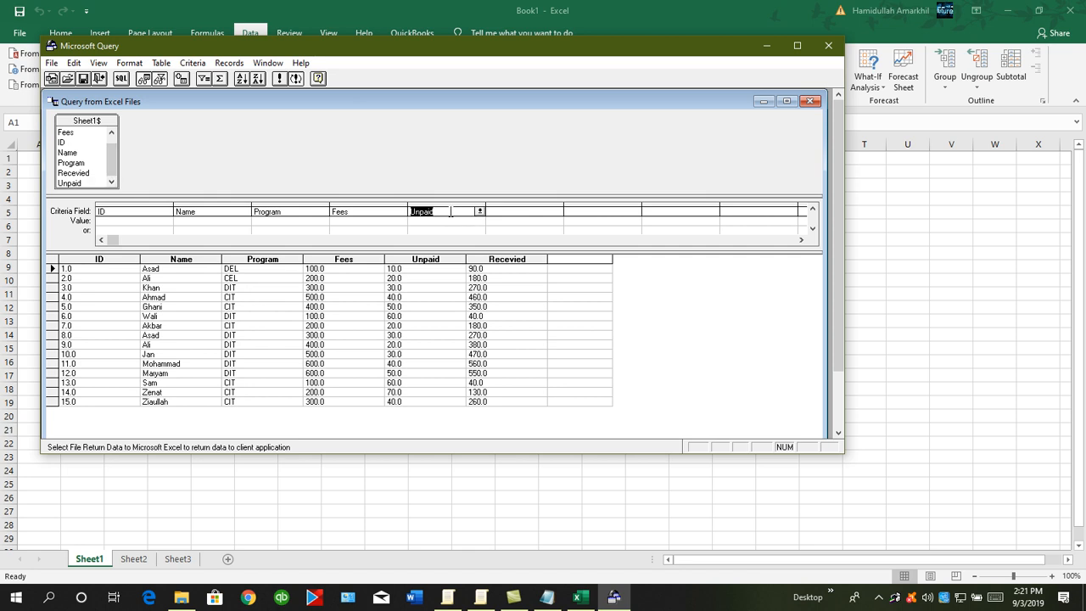
left_click_drag(85, 172, 501, 211)
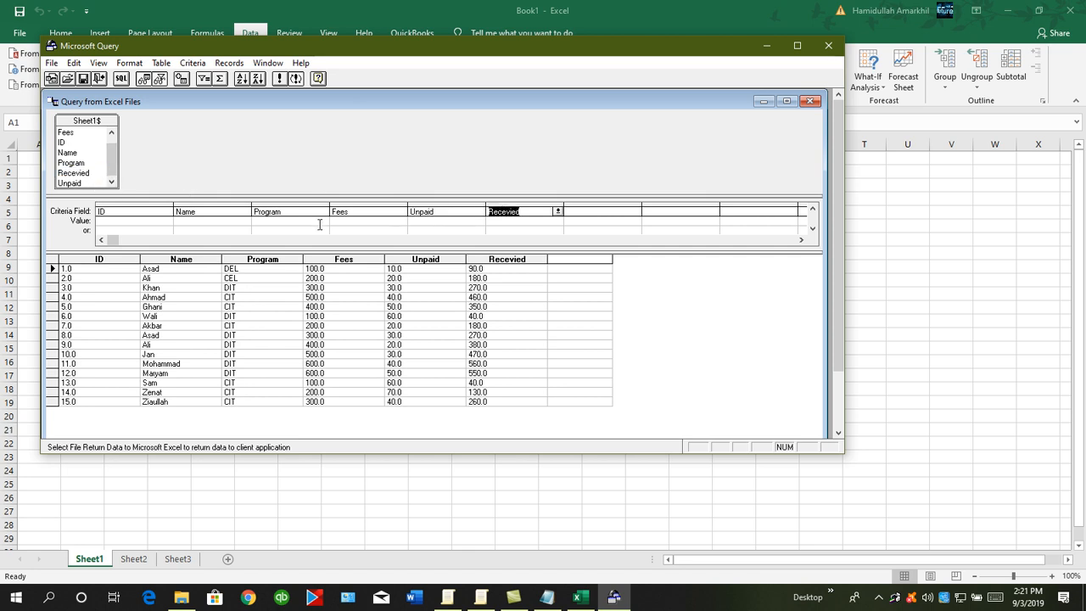
Set the Program criterion to the parameter prompt ["Enter The Progarm Dear"] and return the query to Excel.
left_click(293, 223)
type("'")
key("Caps_Lock")
type("E")
key("Caps_Lock")
type("nter T")
key("Caps_Lock")
type("he")
key("Caps_Lock")
type("Progarm")
key("Caps_Lock")
type("D")
key("Caps_Lock")
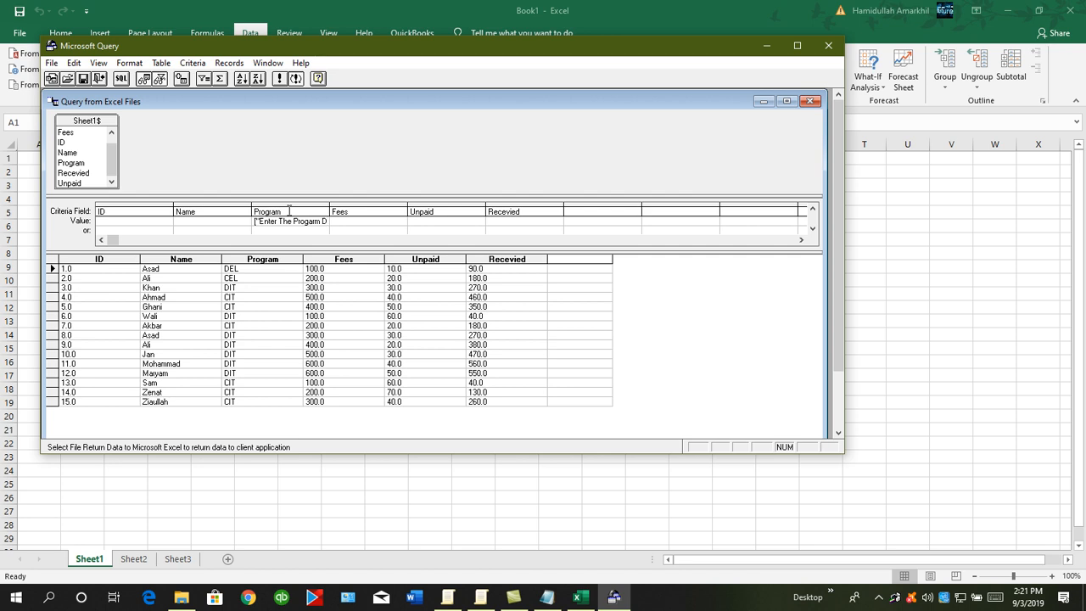
type("ear")
left_click(831, 47)
left_click(501, 245)
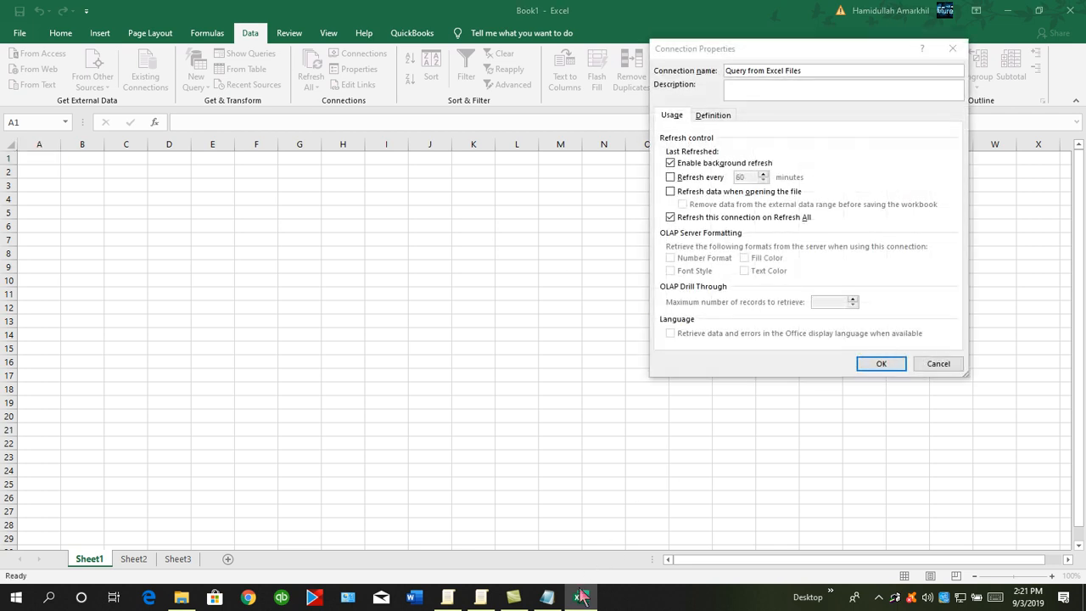
Link the query parameter to Sheet1 cell M2 with automatic refresh on change, and import the data as a table at A1.
left_click(935, 364)
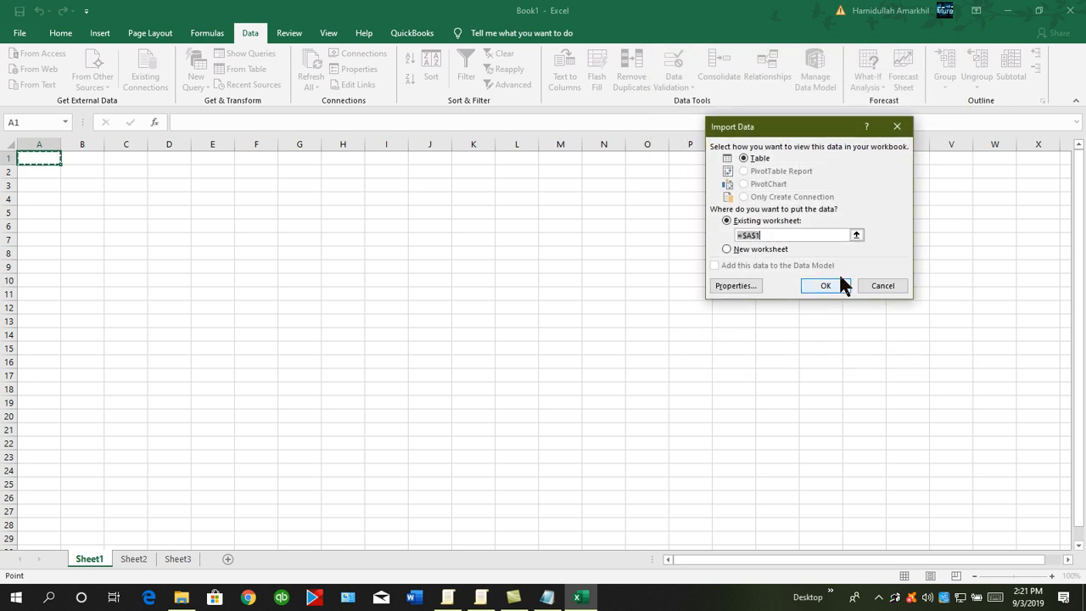
left_click(742, 288)
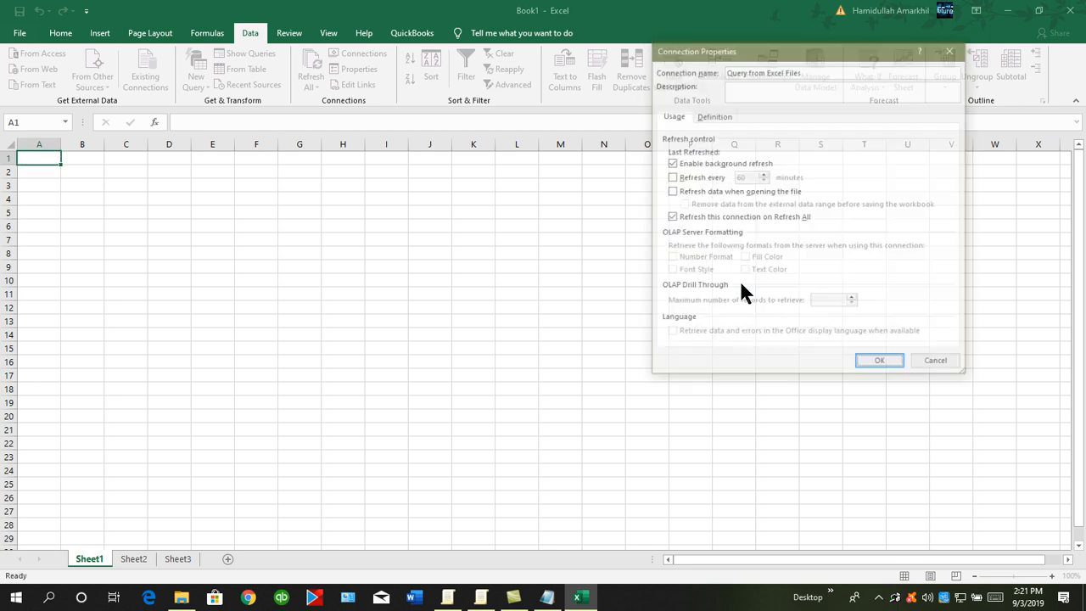
left_click(714, 115)
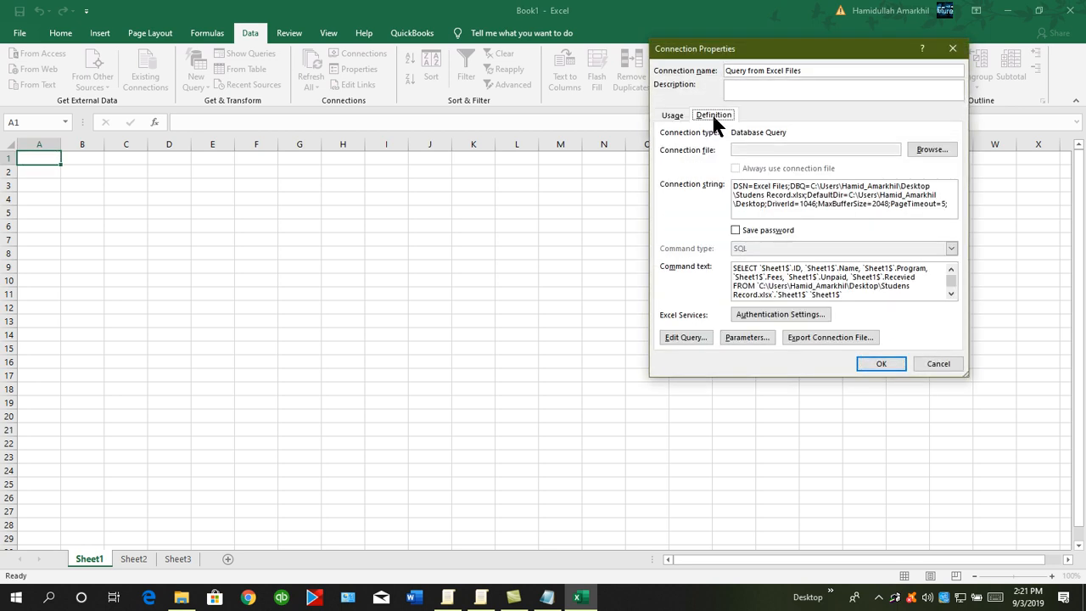
left_click(747, 338)
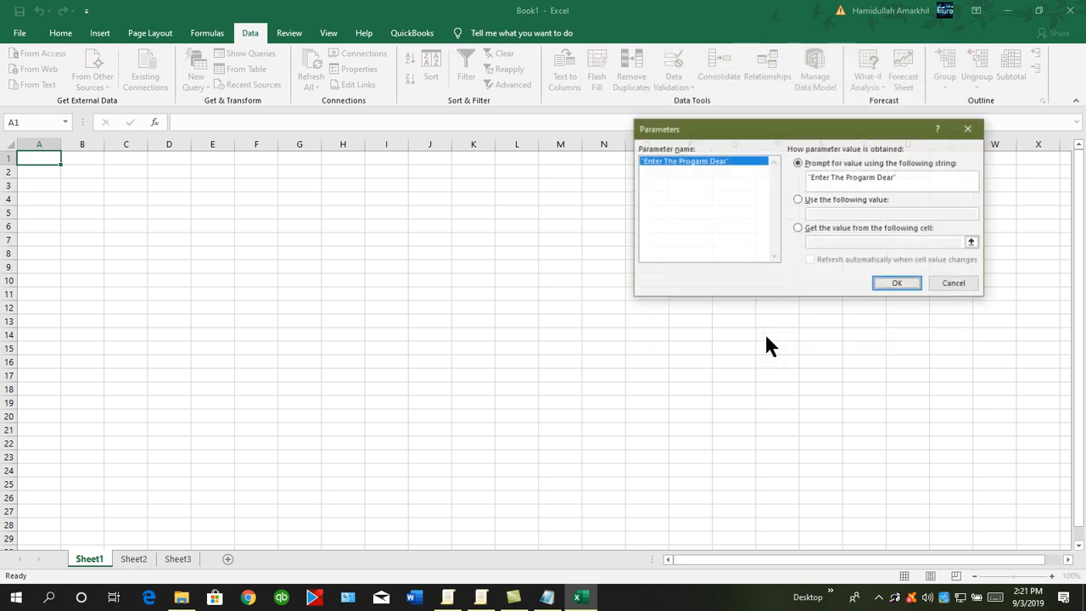
left_click(808, 201)
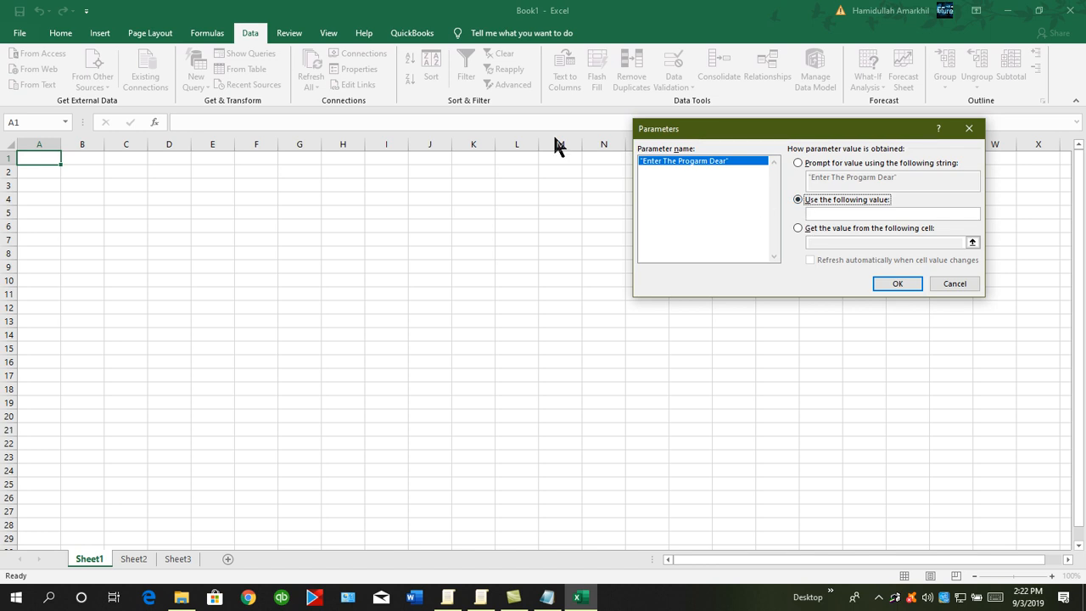
left_click(802, 228)
left_click(841, 244)
left_click_drag(792, 136, 713, 223)
left_click(564, 171)
left_click(773, 346)
left_click_drag(776, 330, 724, 331)
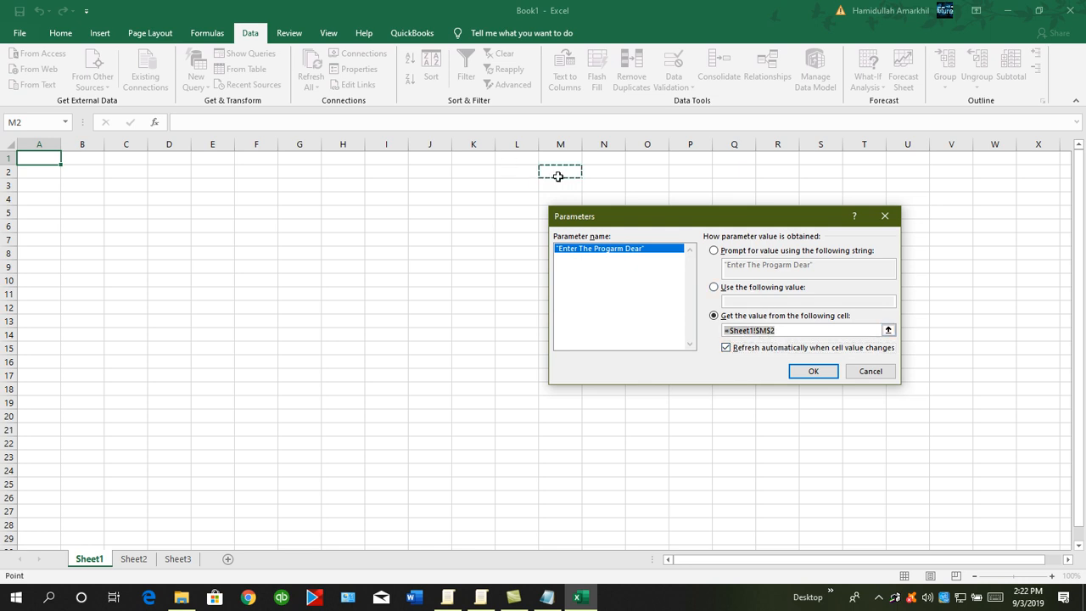
left_click(810, 374)
left_click(879, 364)
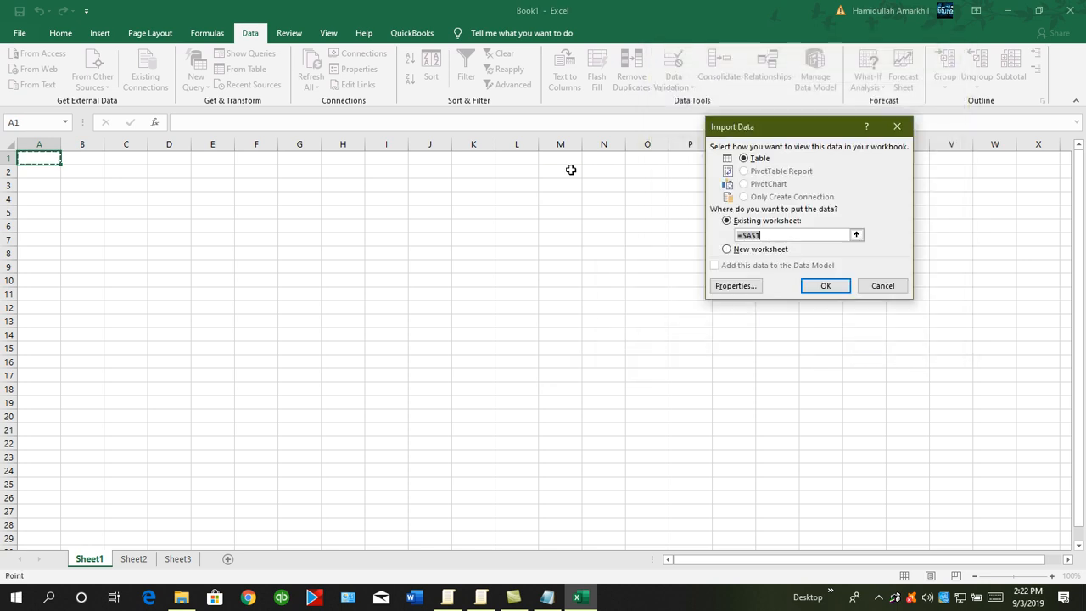
left_click(826, 292)
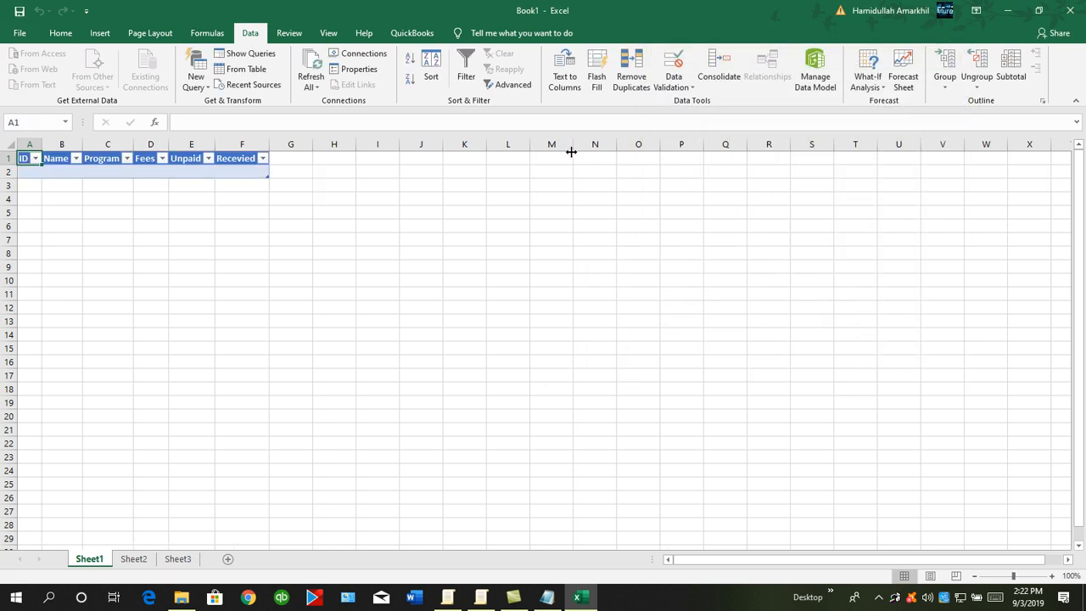
Enter the label "Enter The Progaram Dear" in cell M1 and fit column M to its text.
left_click(567, 156)
type("En")
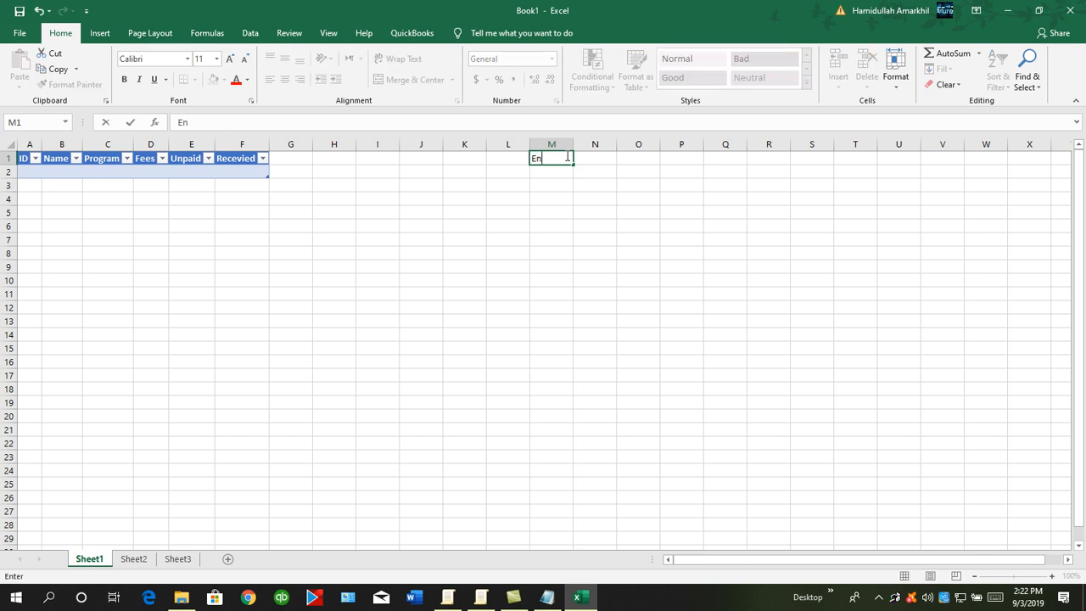
type("ter The Progaram De")
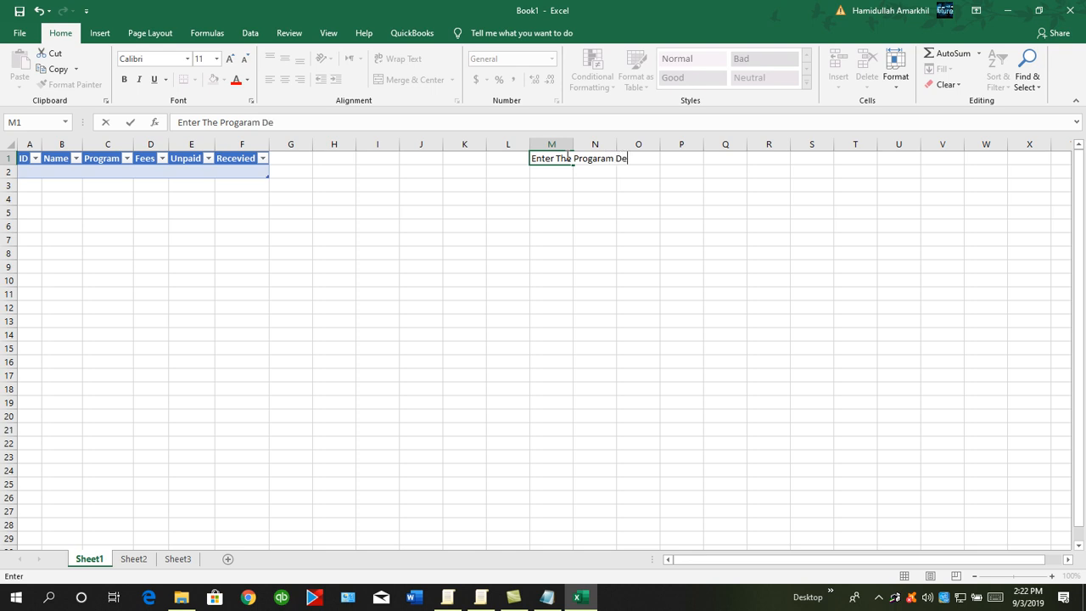
key("Return")
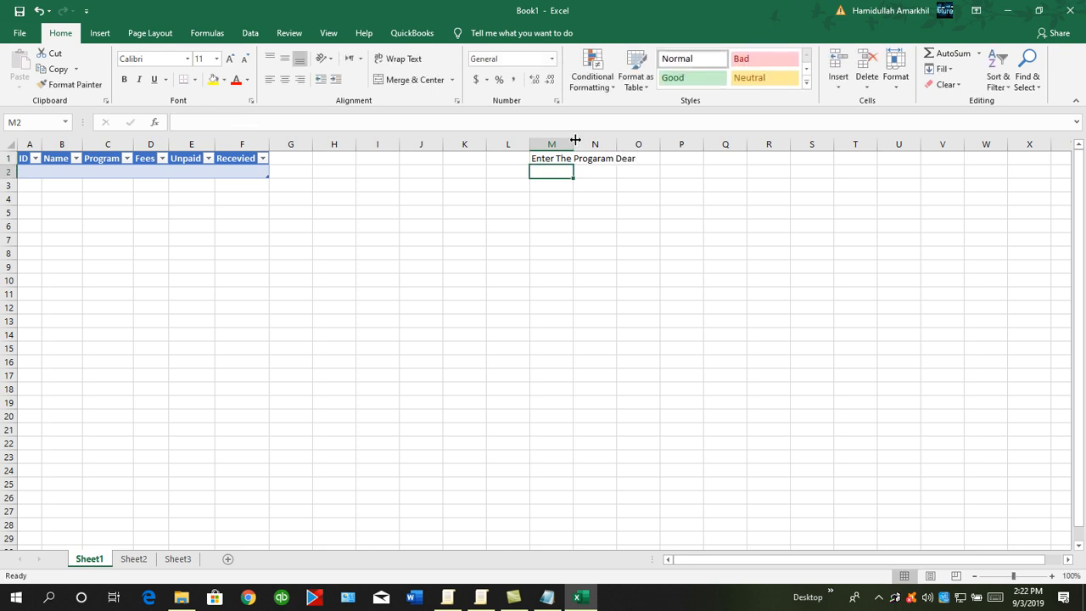
double_click(576, 140)
Format cells M1:M2 with an orange fill, thick outside borders and bold red text.
left_click_drag(576, 158, 576, 170)
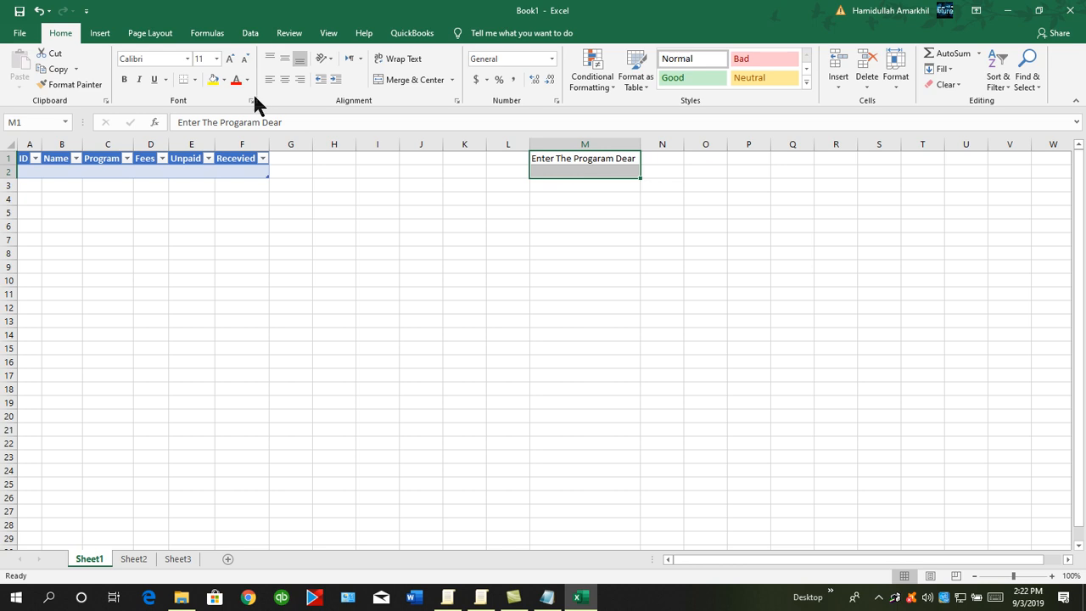
left_click(224, 79)
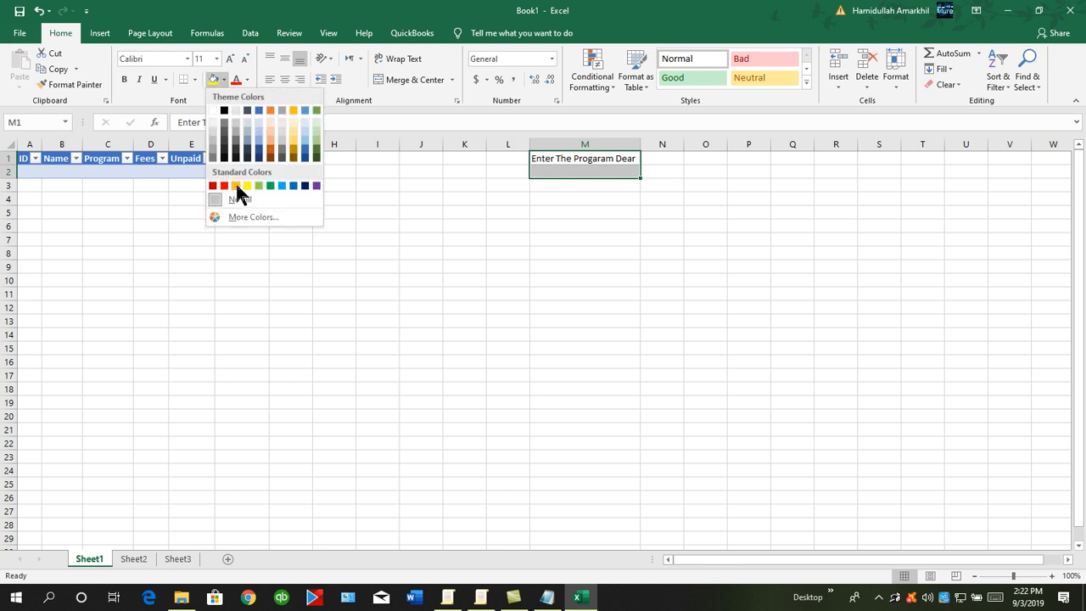
left_click(236, 185)
left_click(193, 81)
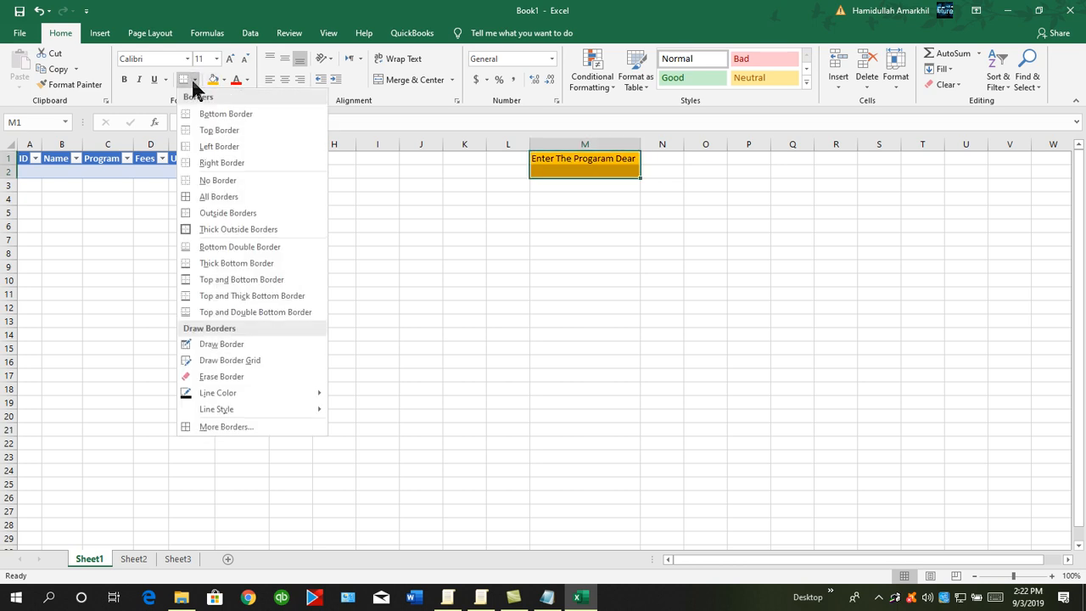
left_click(229, 231)
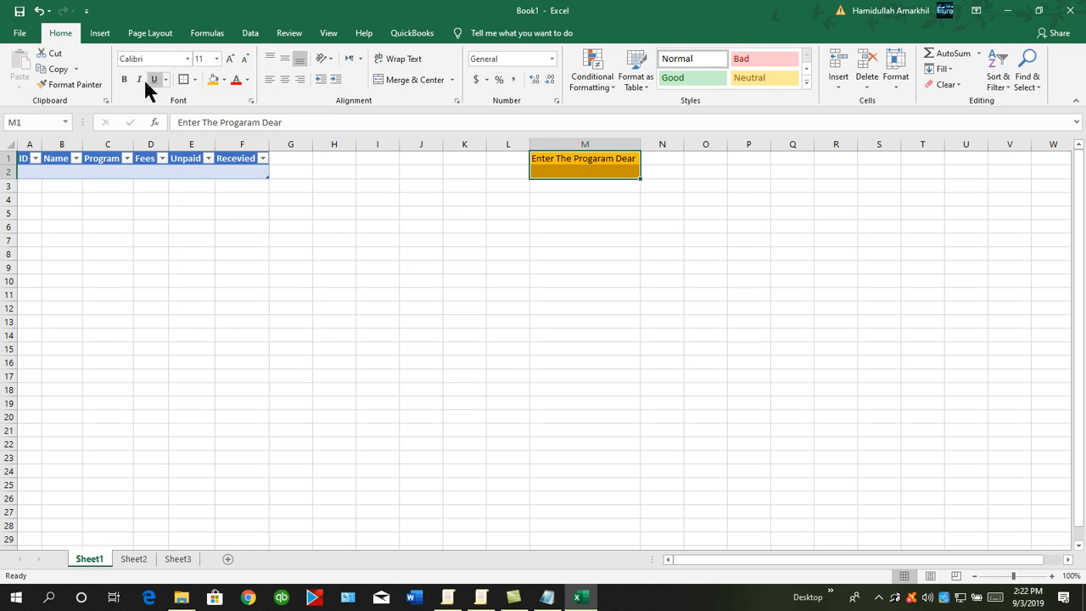
left_click(119, 78)
left_click(236, 79)
Center cell M2 and enter the program DEL in it to filter the imported table.
left_click(548, 172)
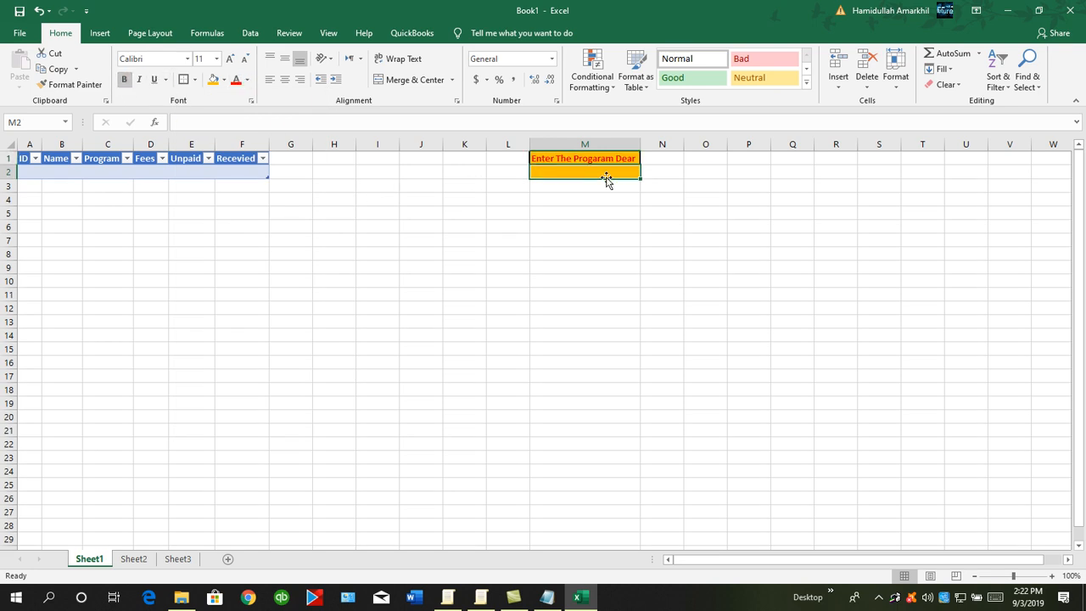
left_click(286, 80)
type("DEL")
key("BackSpace")
type("EL")
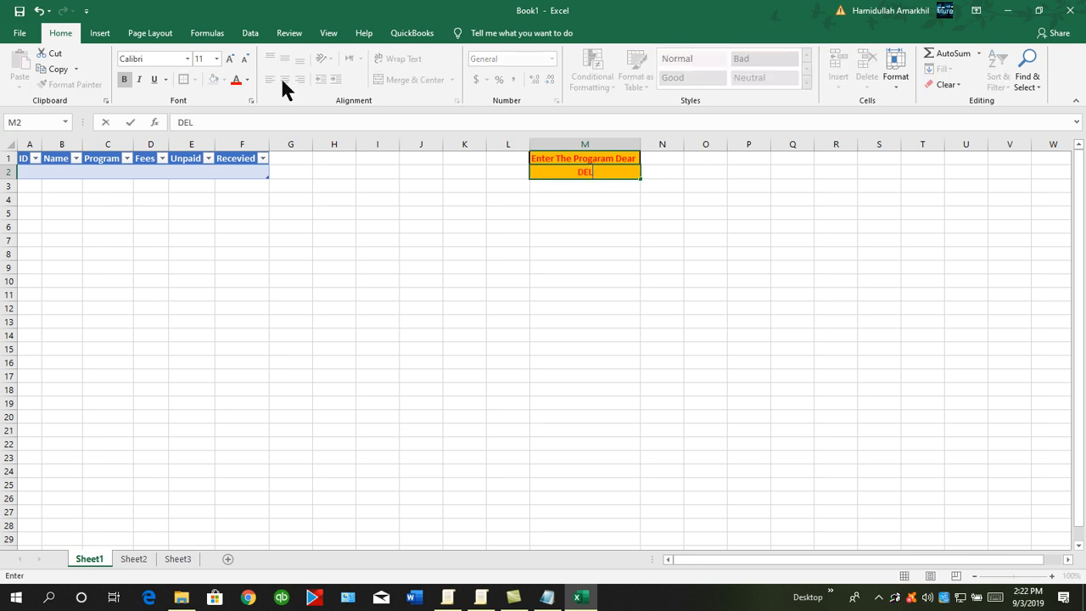
key("Return")
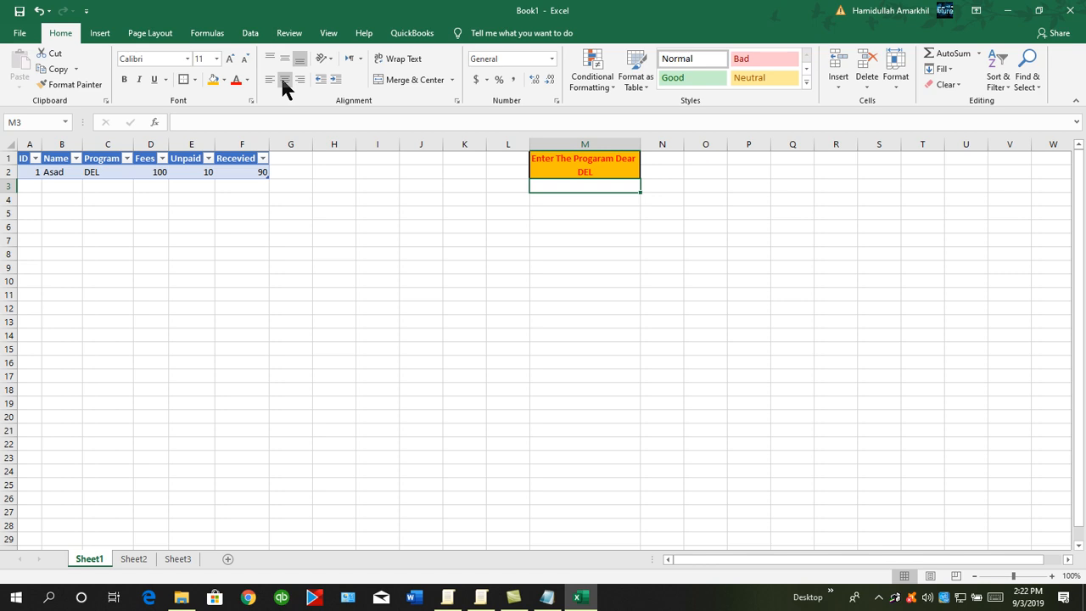
Filter the table through cell M2 by the programs CIT, DIT, CIT and CEL in turn.
key("Up")
type("CIT")
key("Return")
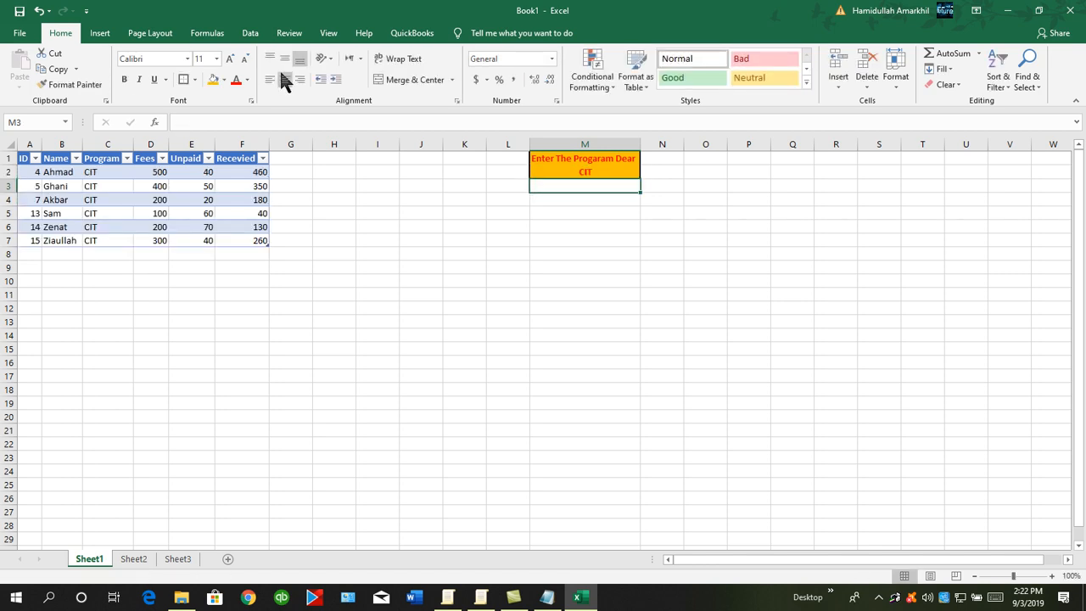
key("Up")
type("DIT")
key("Return")
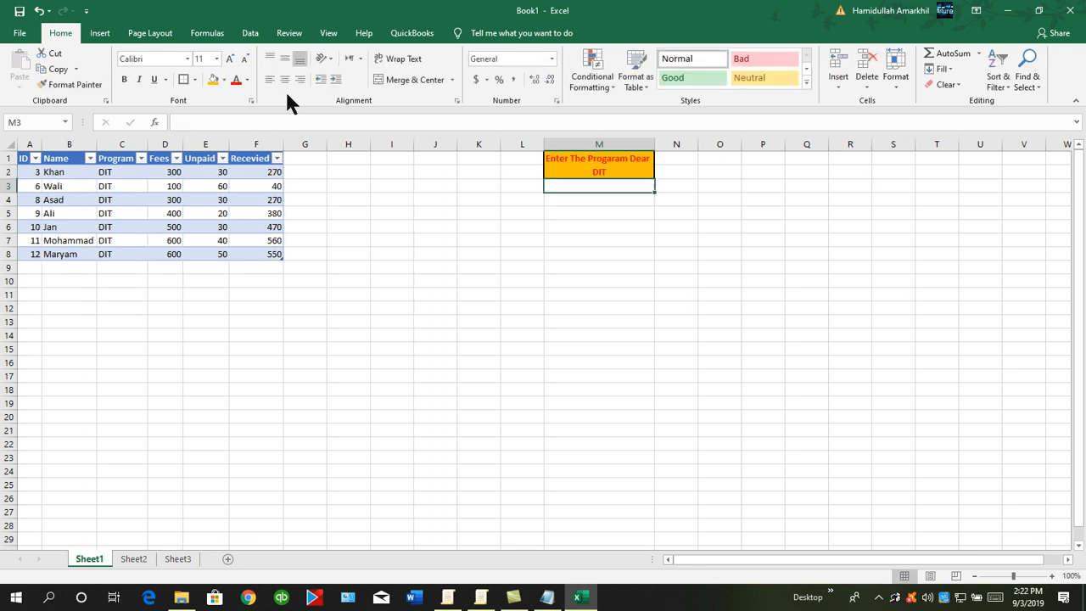
key("Up")
type("CIT")
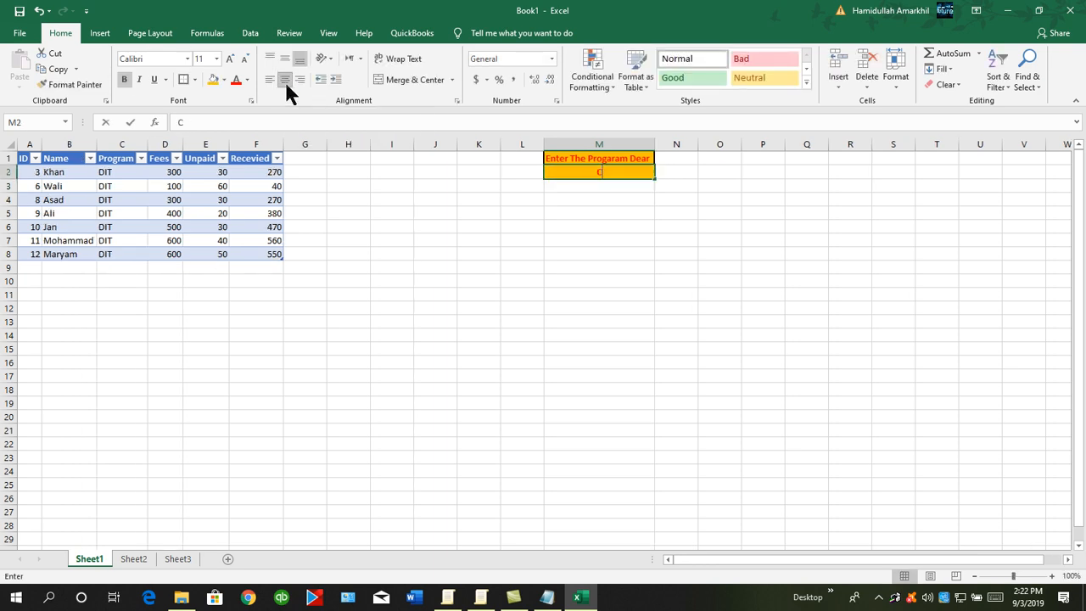
key("Return")
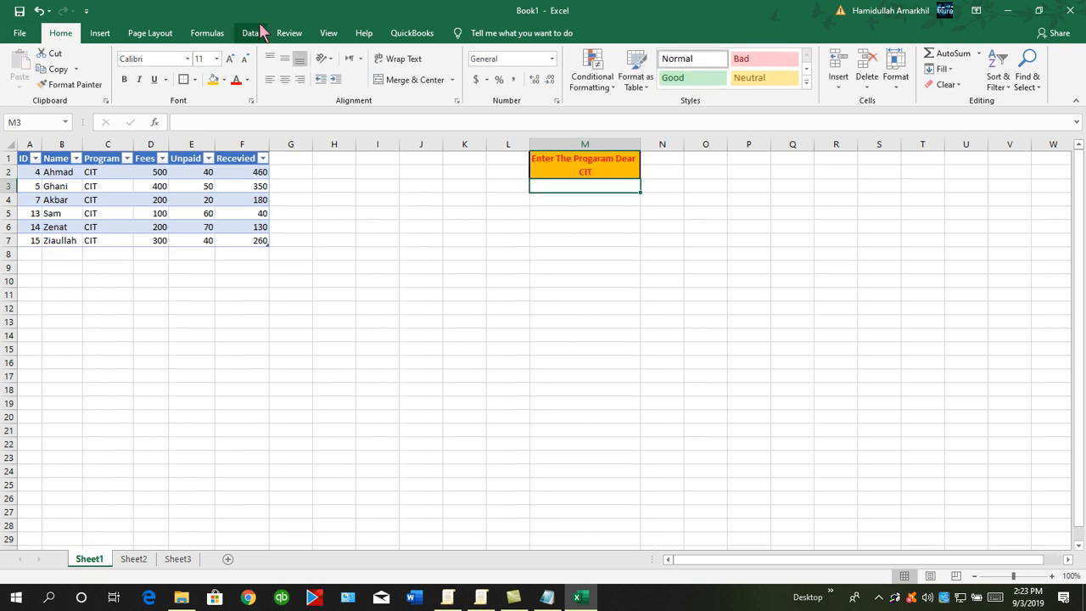
key("Up")
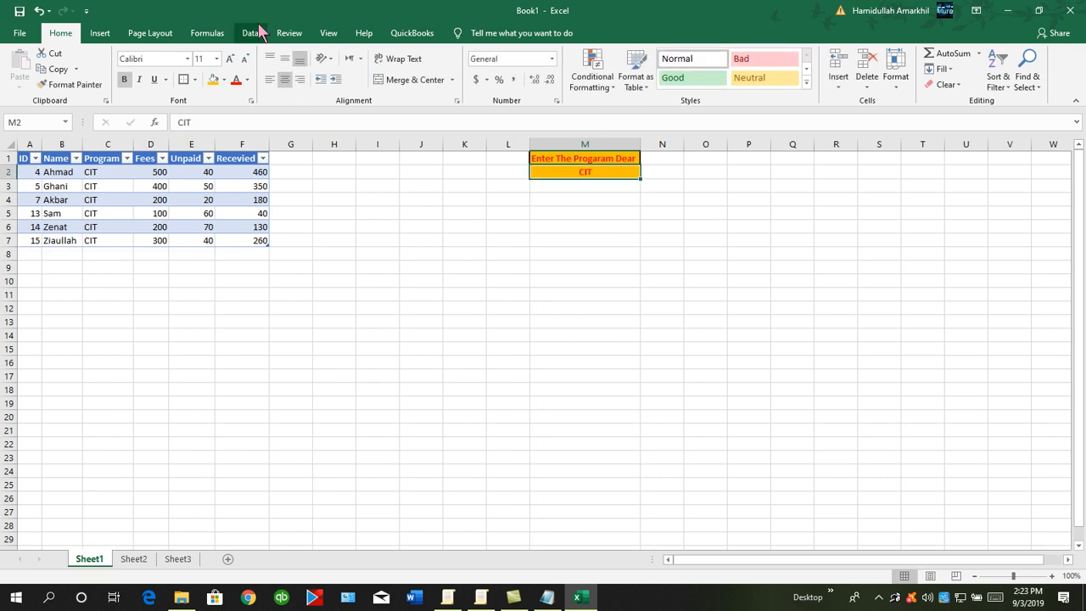
type("CEL")
key("Return")
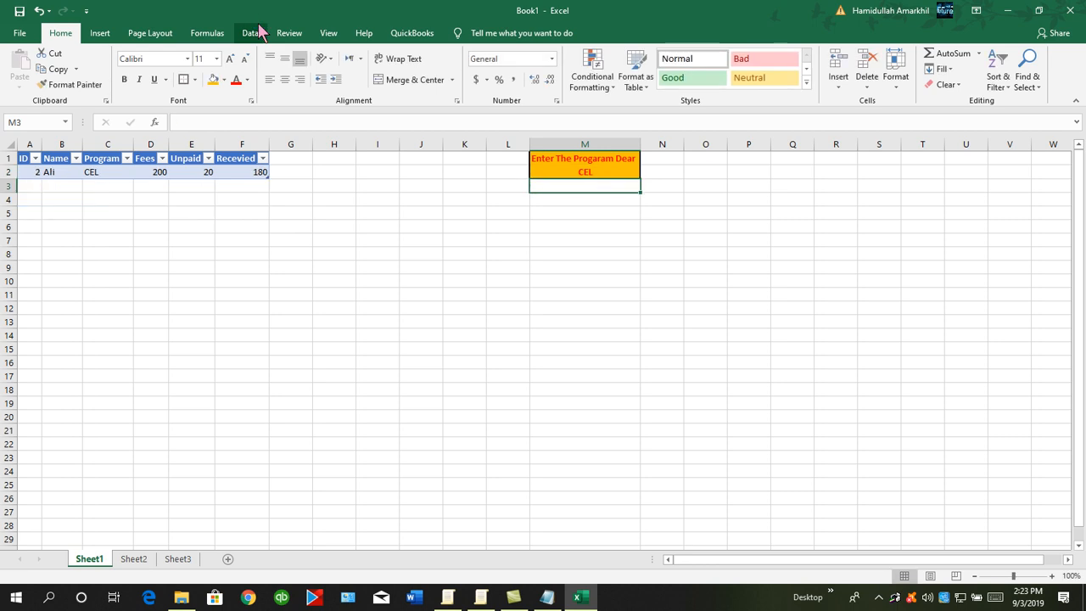
Save the workbook to the Desktop as an Excel Workbook named "Searching Database" and close it.
left_click(19, 32)
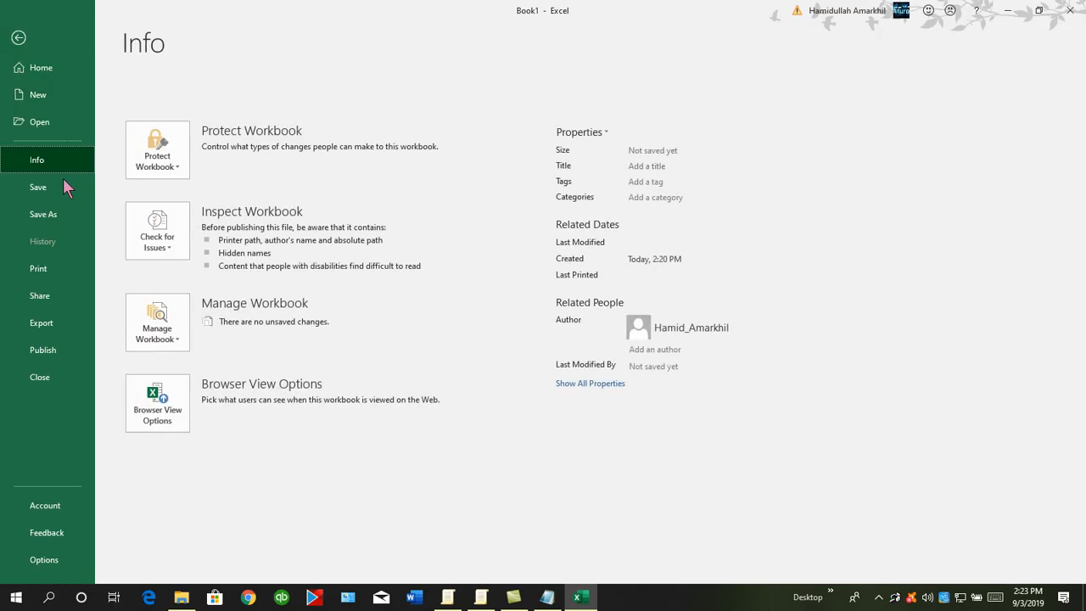
left_click(57, 214)
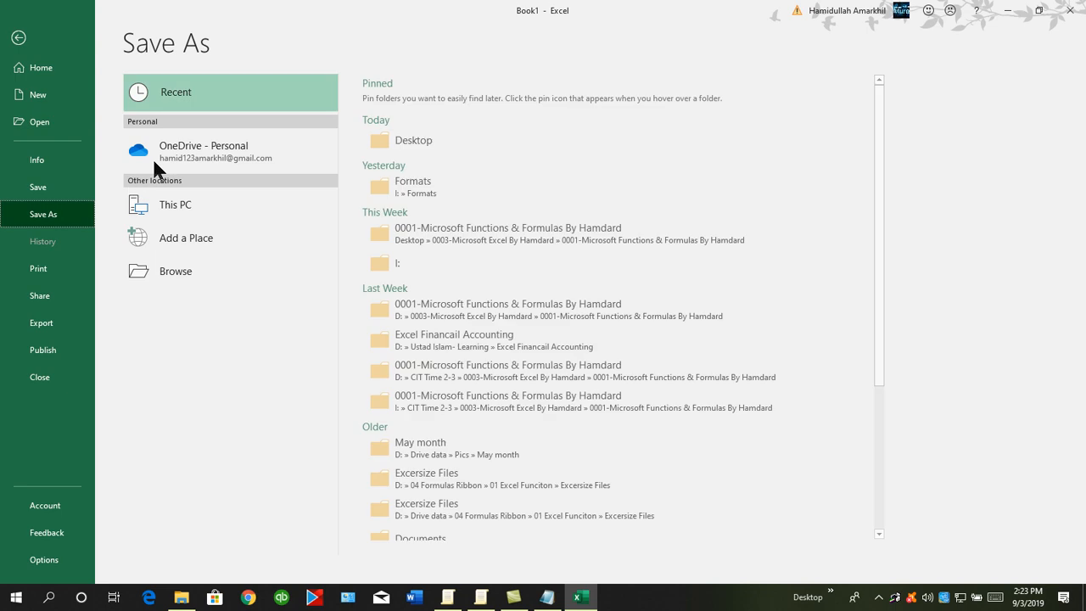
double_click(181, 207)
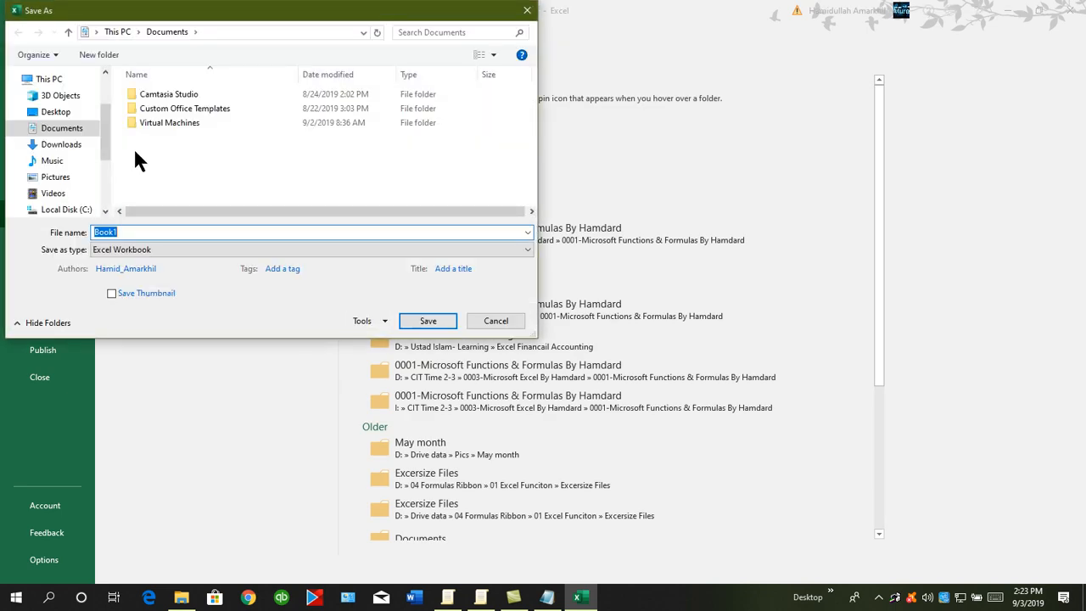
left_click(55, 111)
double_click(148, 231)
type("s")
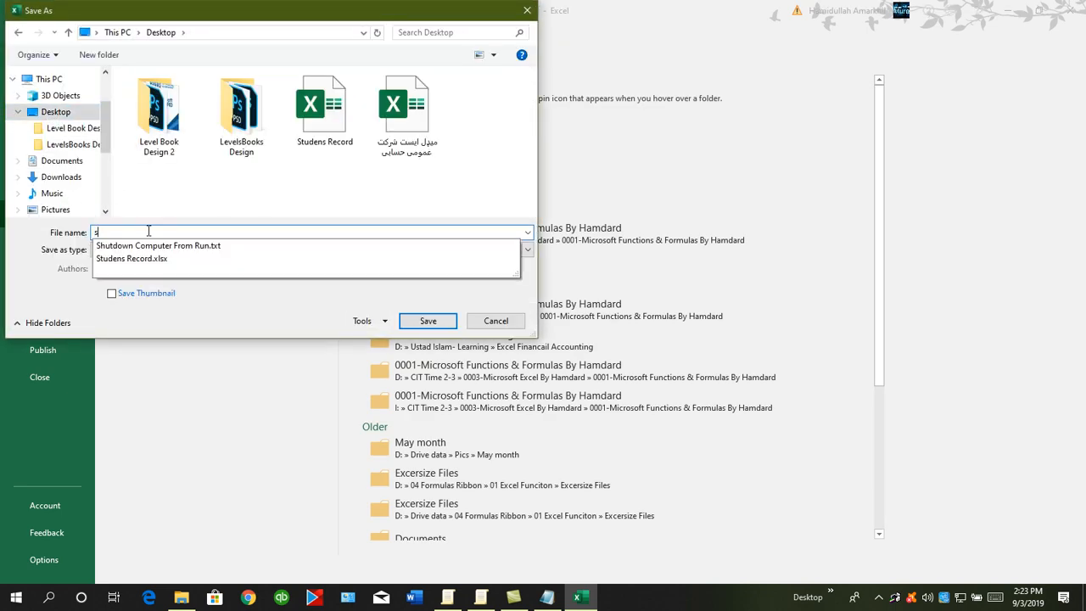
type("earching Database")
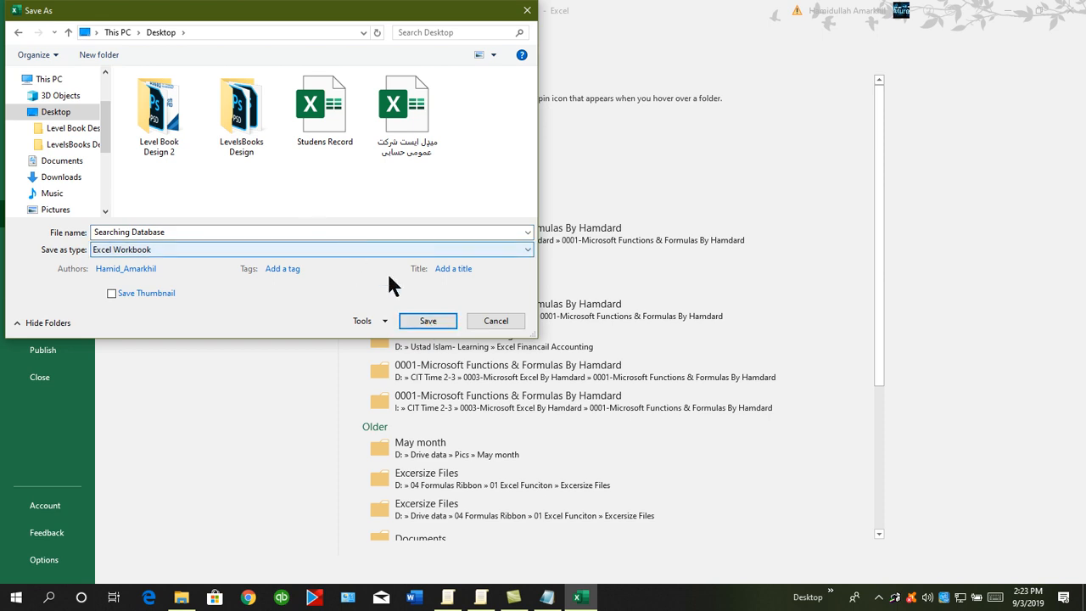
left_click(428, 321)
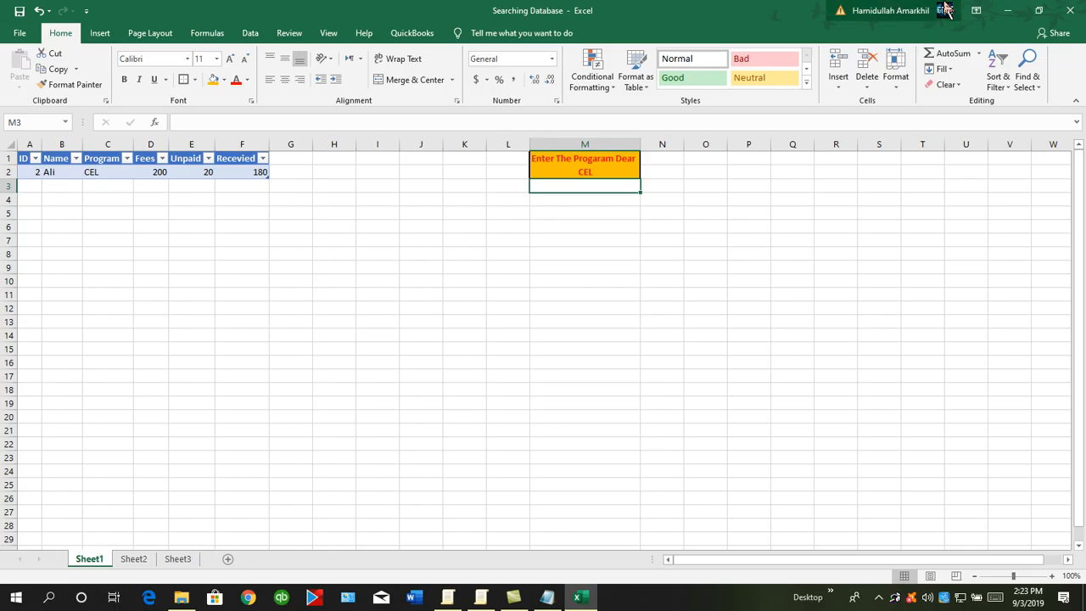
left_click(1070, 10)
Open the Studens Record workbook from the desktop and enter the IDs 16 to 20 in cells A17:A21.
double_click(136, 110)
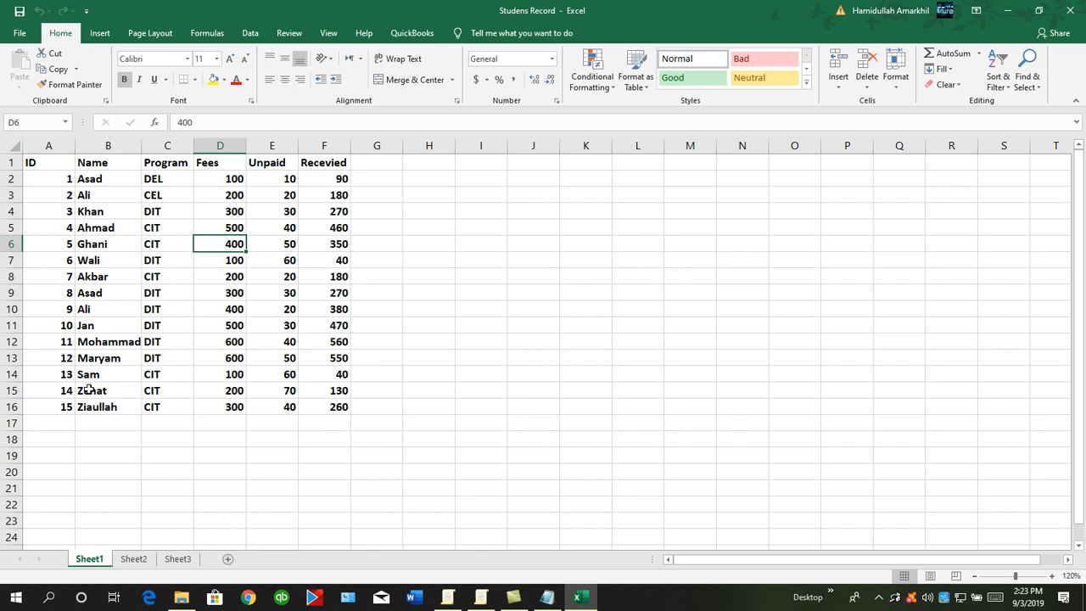
left_click(68, 417)
type("16")
key("Return")
type("17")
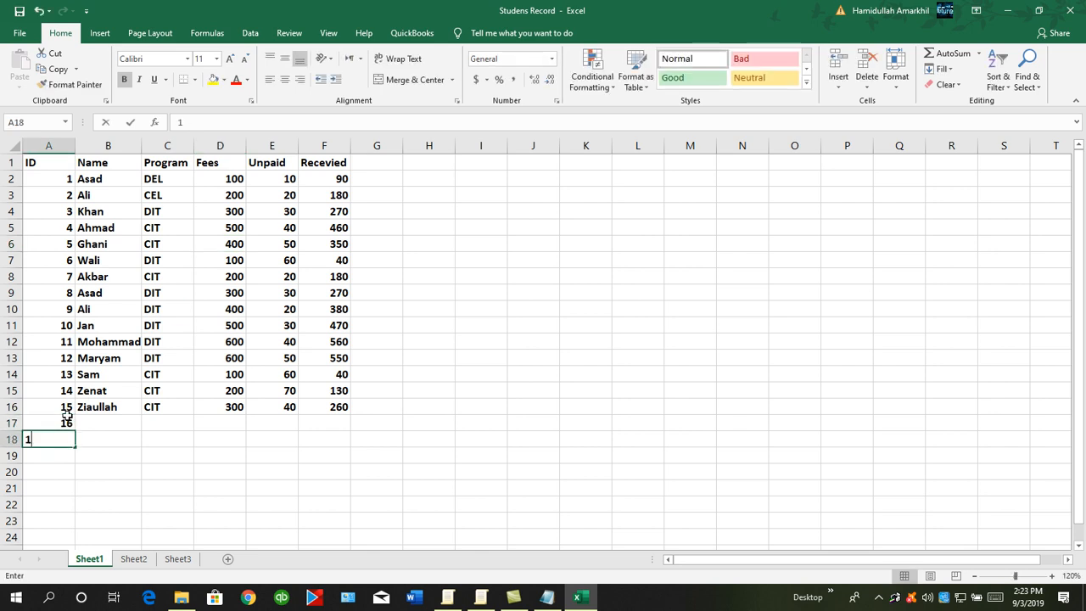
key("Return")
type("18")
key("Return")
type("19")
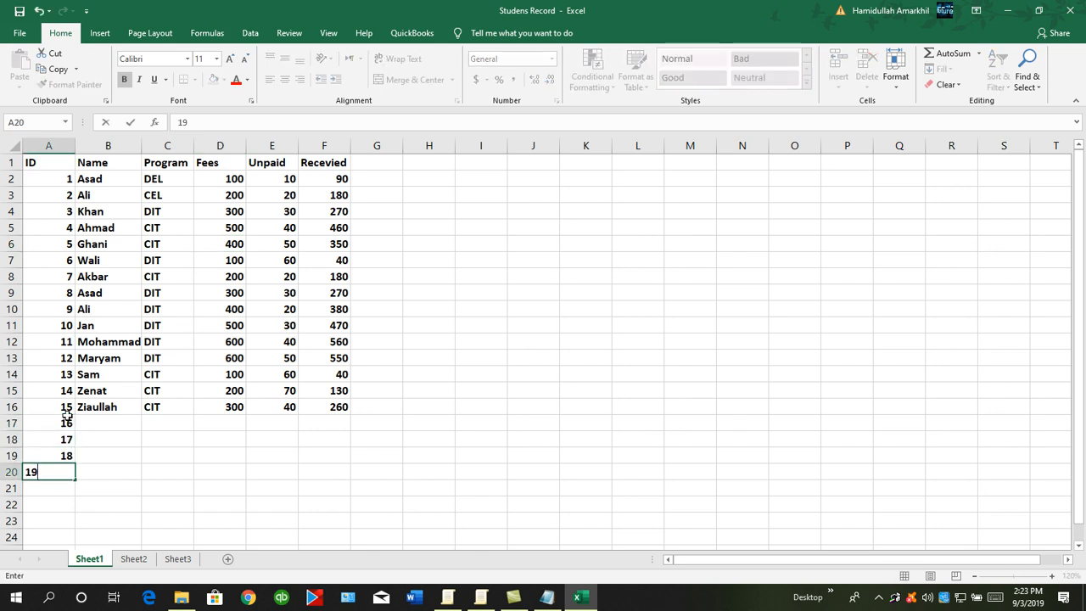
key("Return")
type("20")
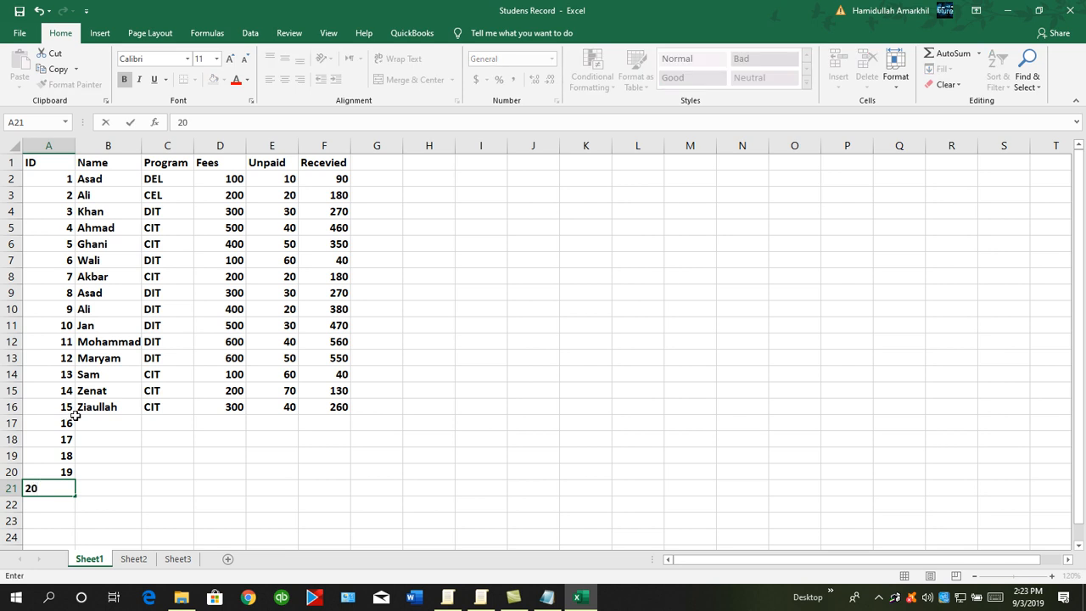
Enter the five new students' names in cells B17:B21 of the Name column.
left_click(90, 423)
type("Asad")
key("Return")
type("Ali")
key("Return")
type("Khan")
key("Return")
type("Asad")
key("Return")
type("Ahmad")
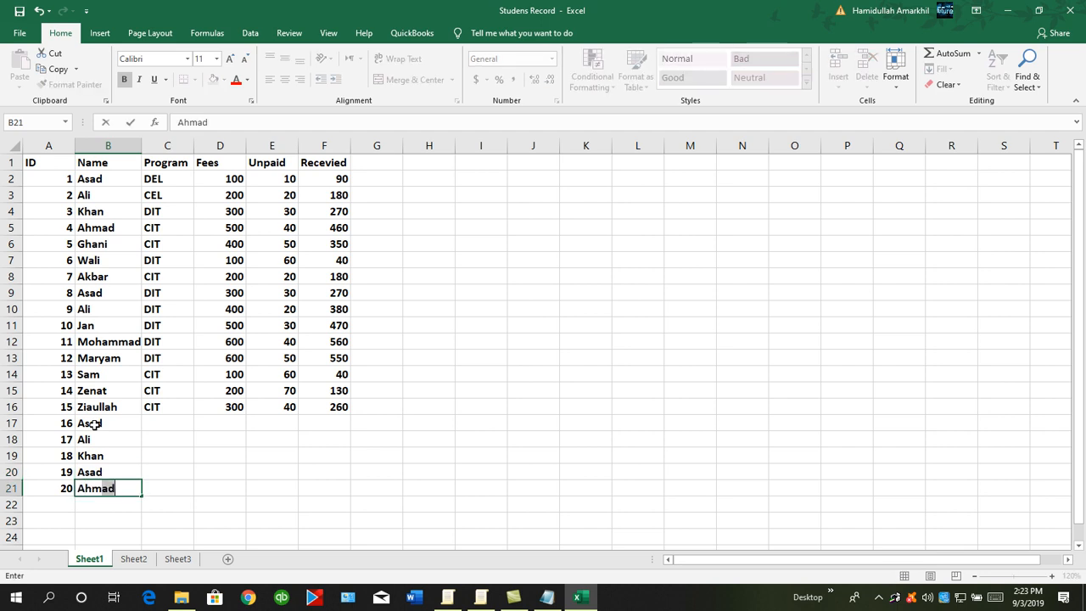
Enter the program DIT in cells C17:C20 and CIT in cell C21.
left_click(153, 421)
type("DIT")
key("Return")
type("DIT")
key("Return")
type("DIT")
key("Return")
type("DIT")
key("Return")
type("CIT")
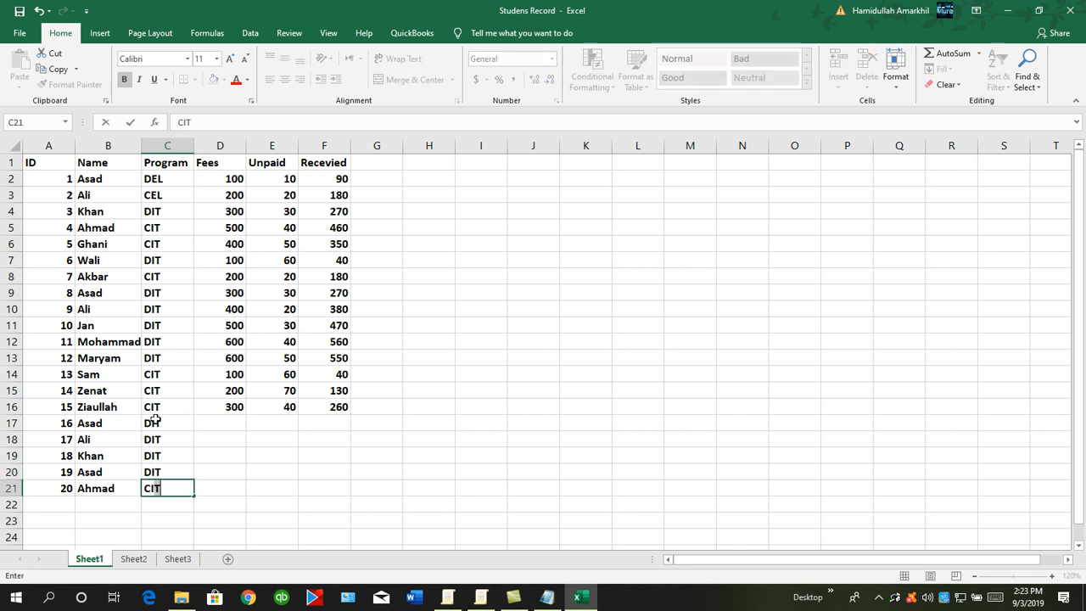
Enter the fees 100, 200, 300, 400 and 500 in cells D17:D21.
left_click(249, 422)
type("100")
key("Return")
type("200")
key("Return")
type("300")
key("Return")
type("499")
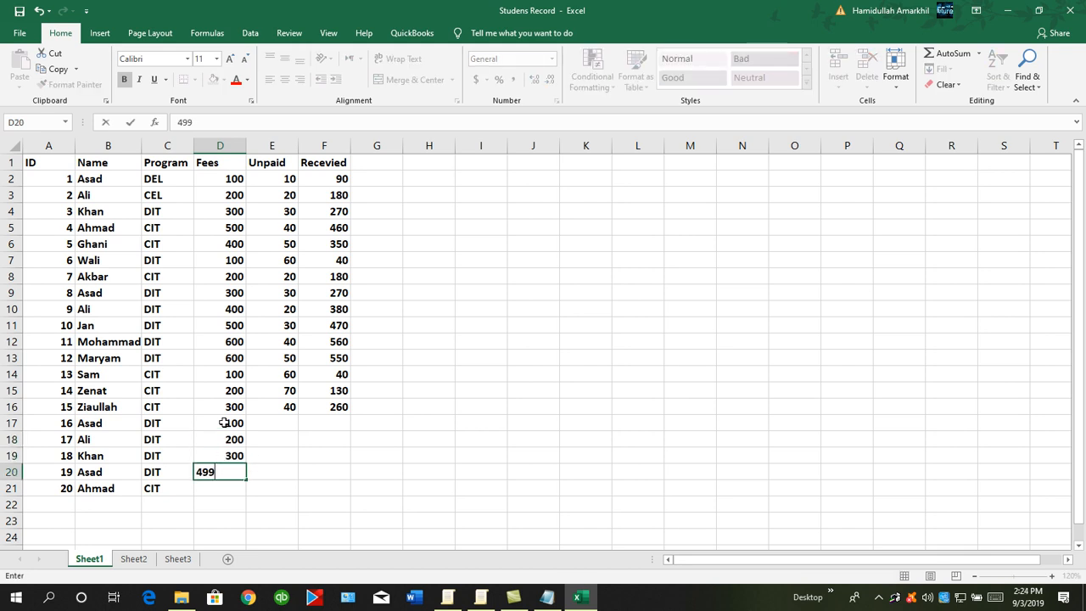
type("'00")
key("Return")
type("500")
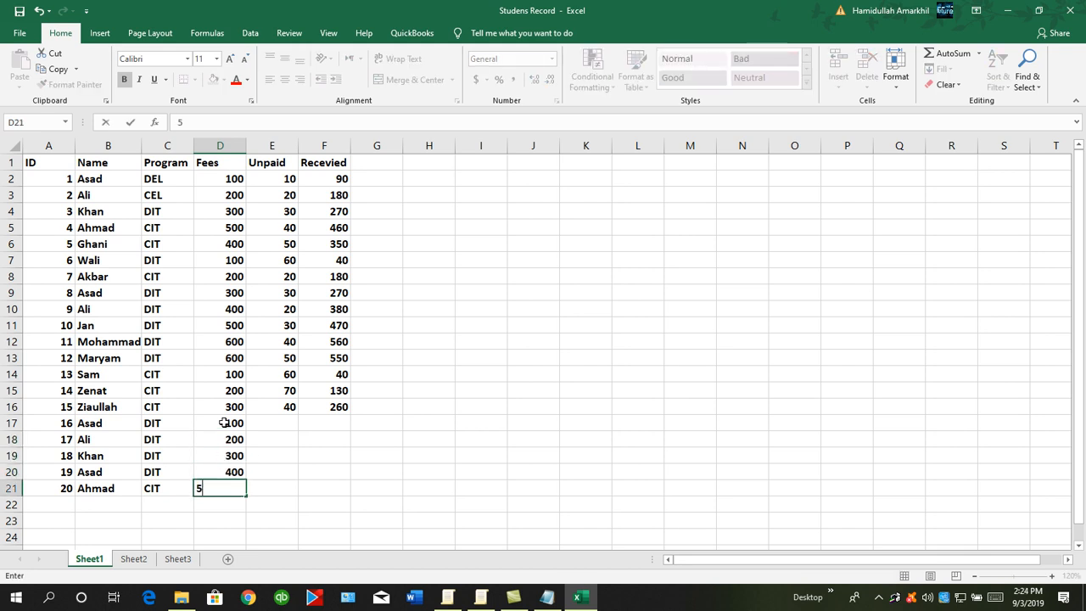
Enter the unpaid amounts 10, 20, 30, 40 and 50 in cells E17:E21, then save and close the workbook.
left_click(281, 407)
left_click(280, 421)
type("10")
key("Return")
key("Return")
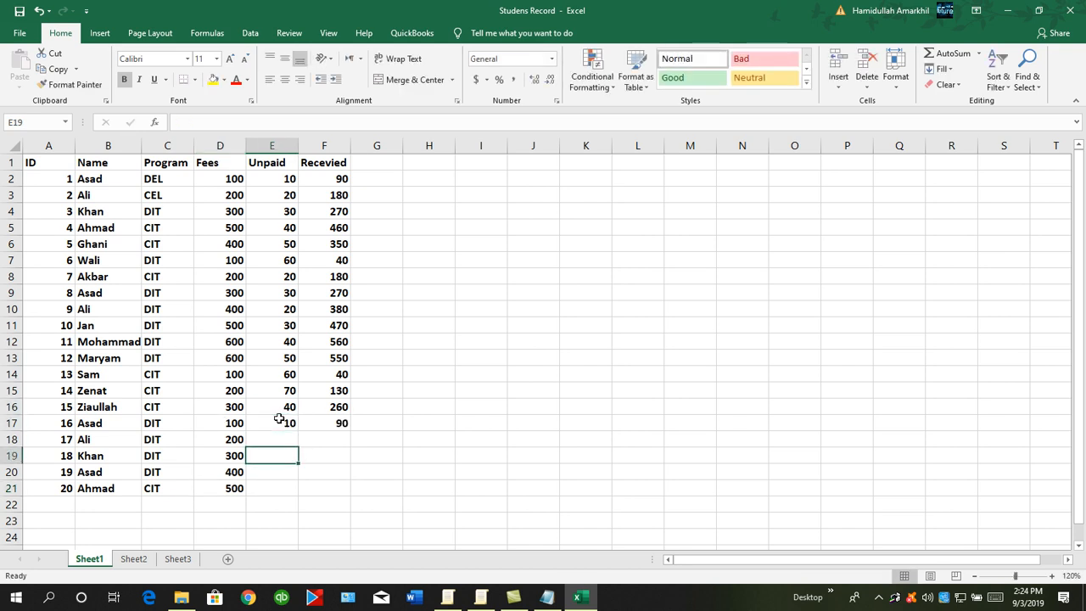
key("Up")
type("20")
key("Return")
type("30")
key("Return")
type("40")
key("Return")
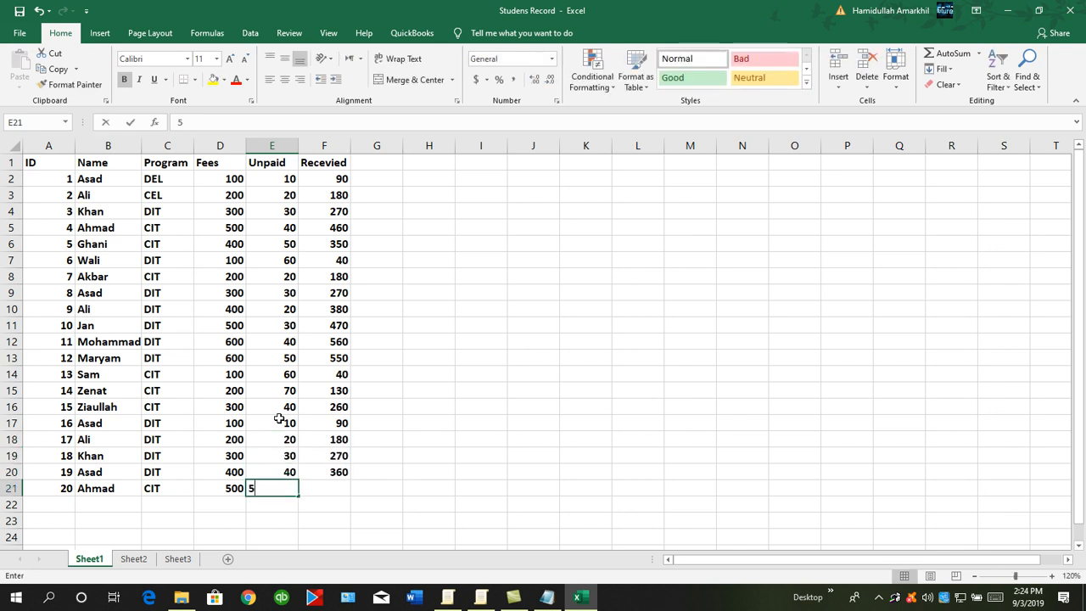
type("50")
key("Return")
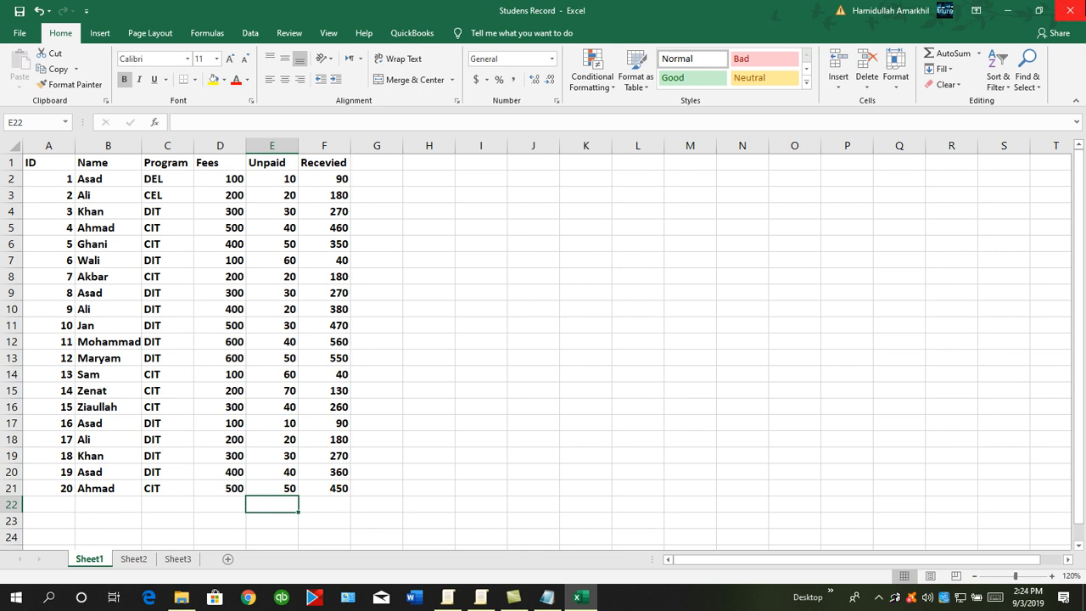
left_click(1073, 14)
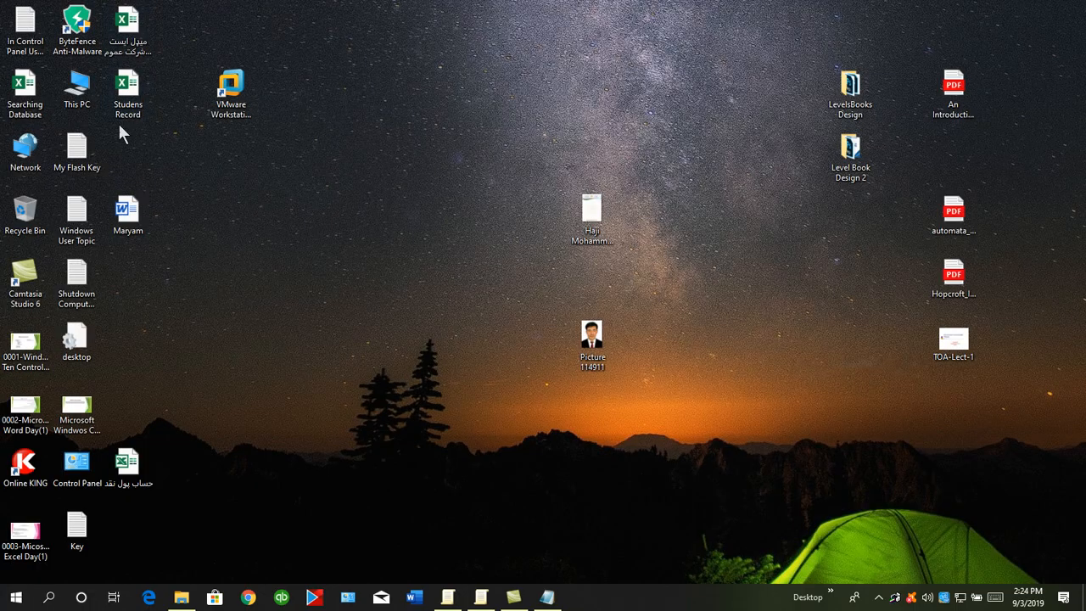
Open the Searching Database workbook from the desktop and enable its external data connections.
double_click(25, 89)
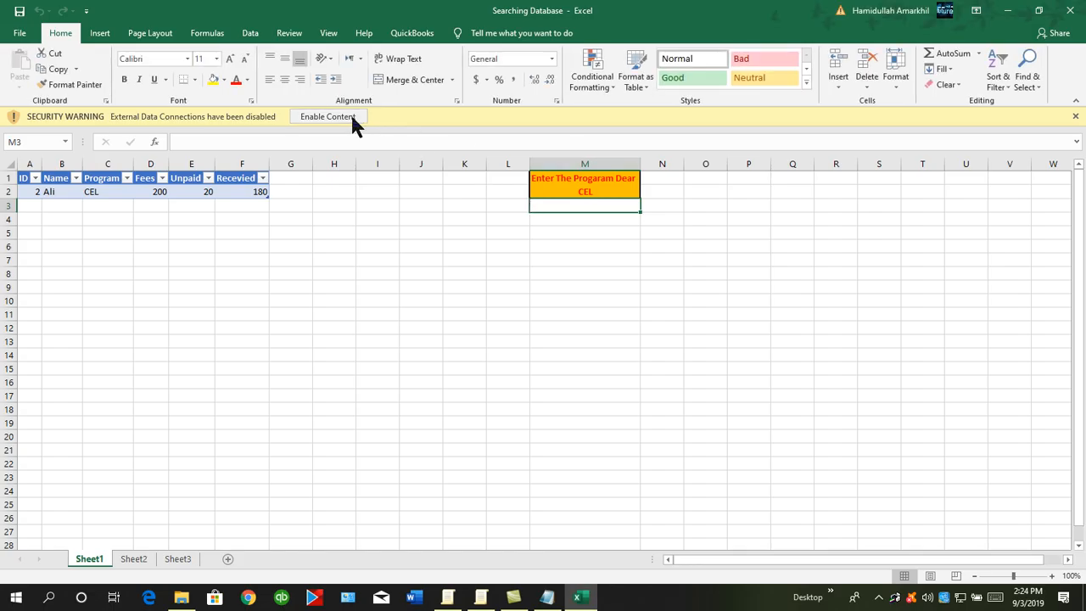
left_click(350, 117)
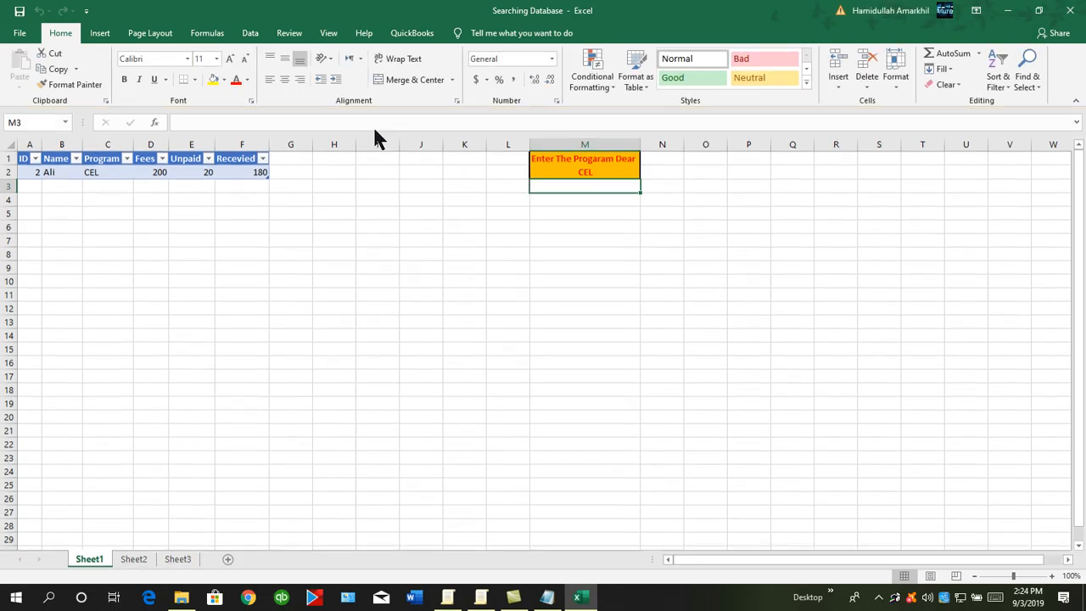
left_click(569, 253)
Filter the reopened table through cell M2 by the program DIT, then by CIT.
left_click(583, 175)
type("DIT")
key("Return")
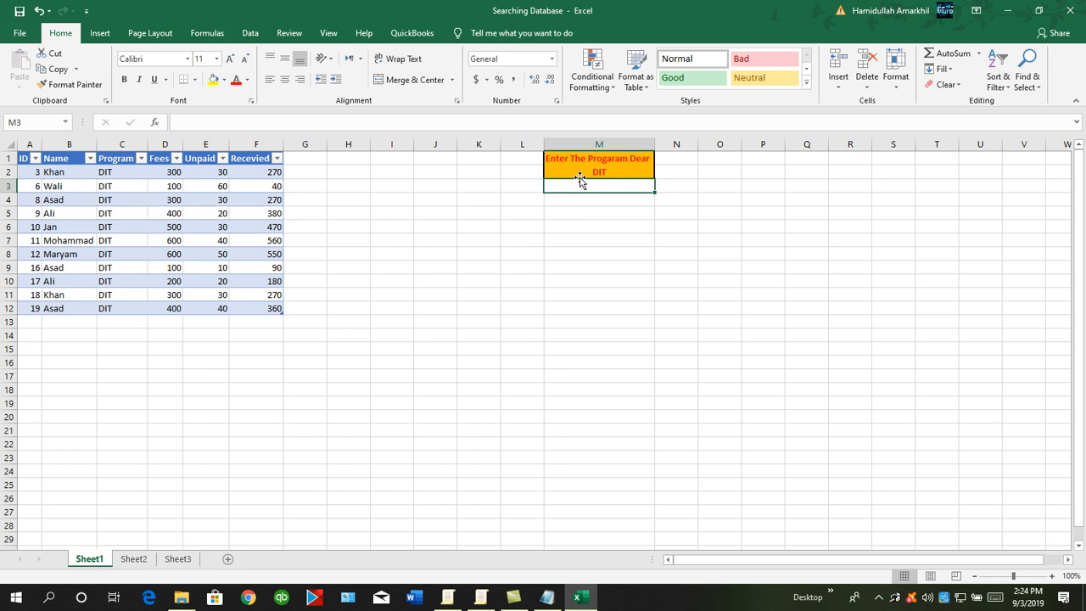
left_click(581, 175)
type("CIT")
key("Return")
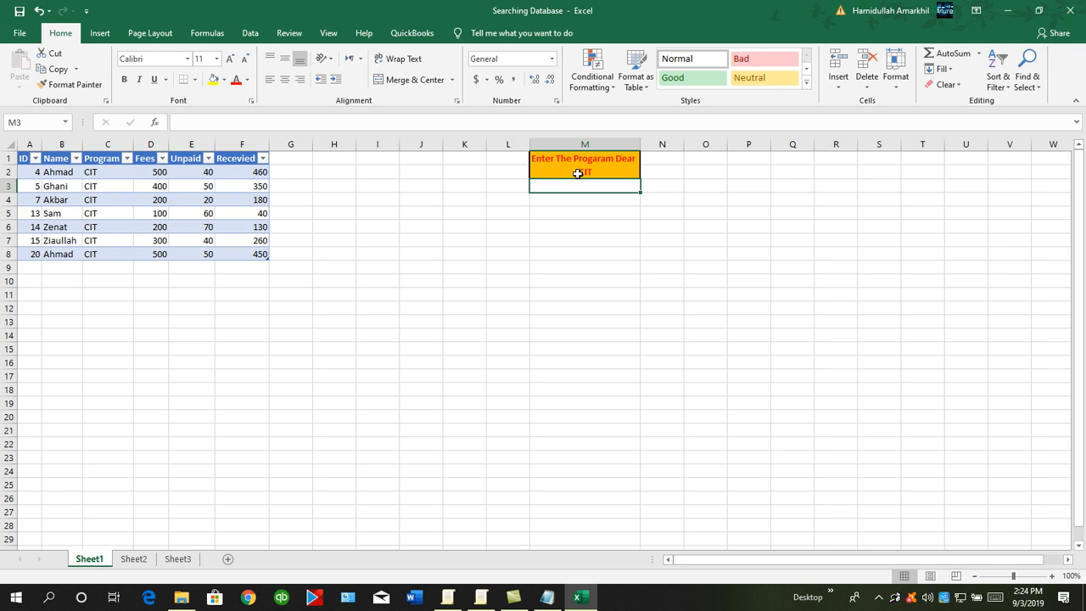
Close the Searching Database workbook without saving its changes.
left_click(1070, 10)
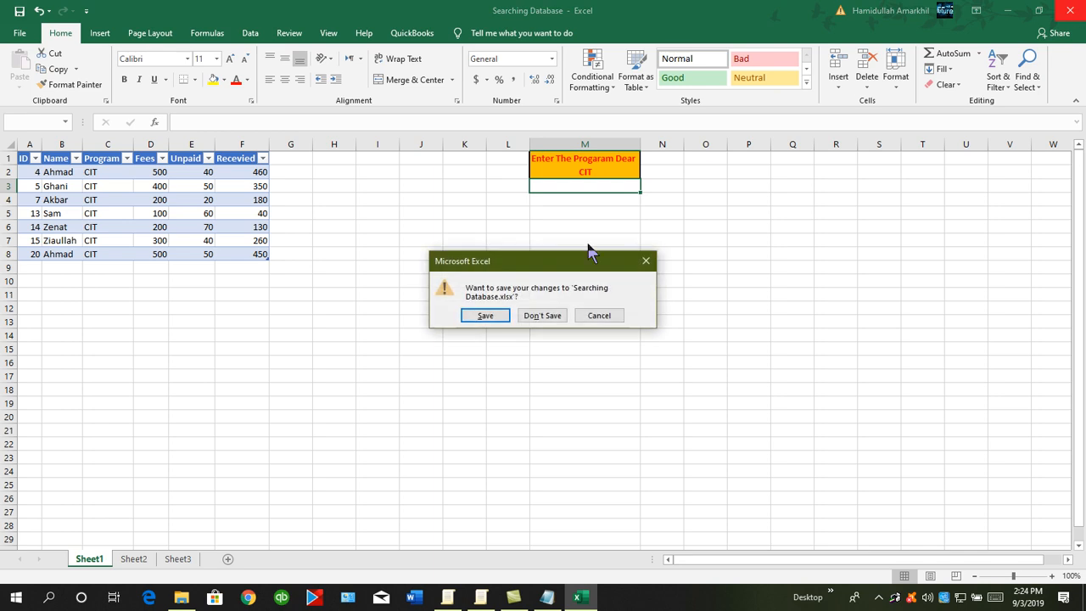
left_click(599, 315)
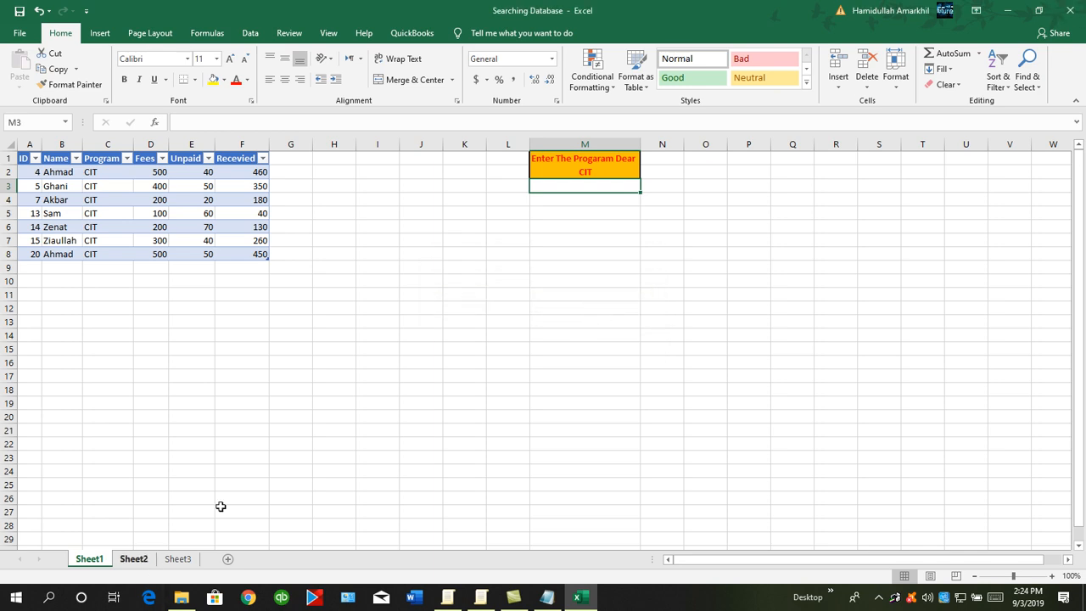
key("alt+F4")
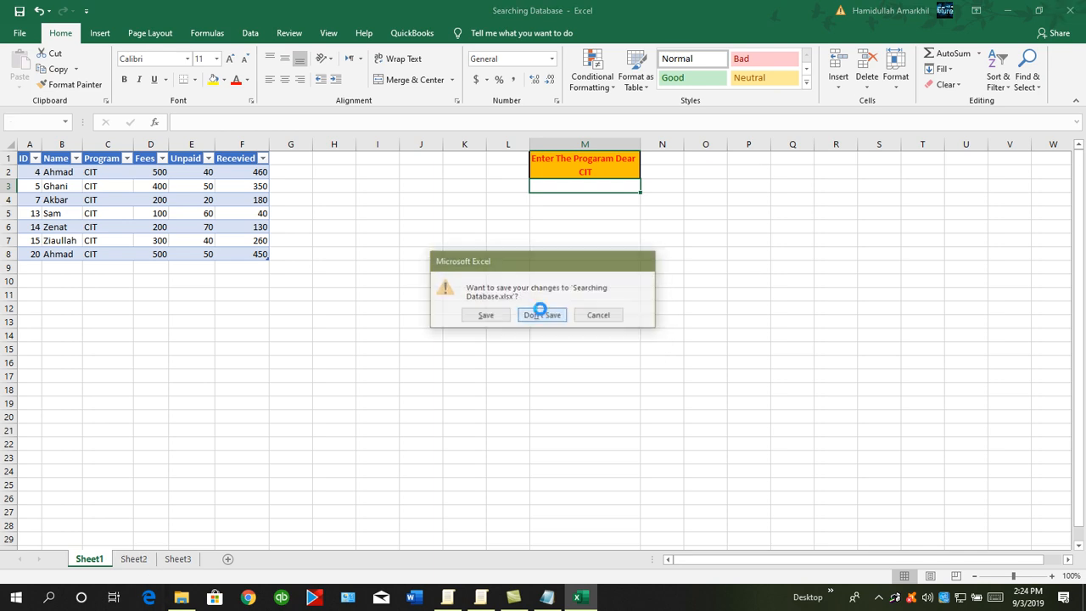
left_click(538, 313)
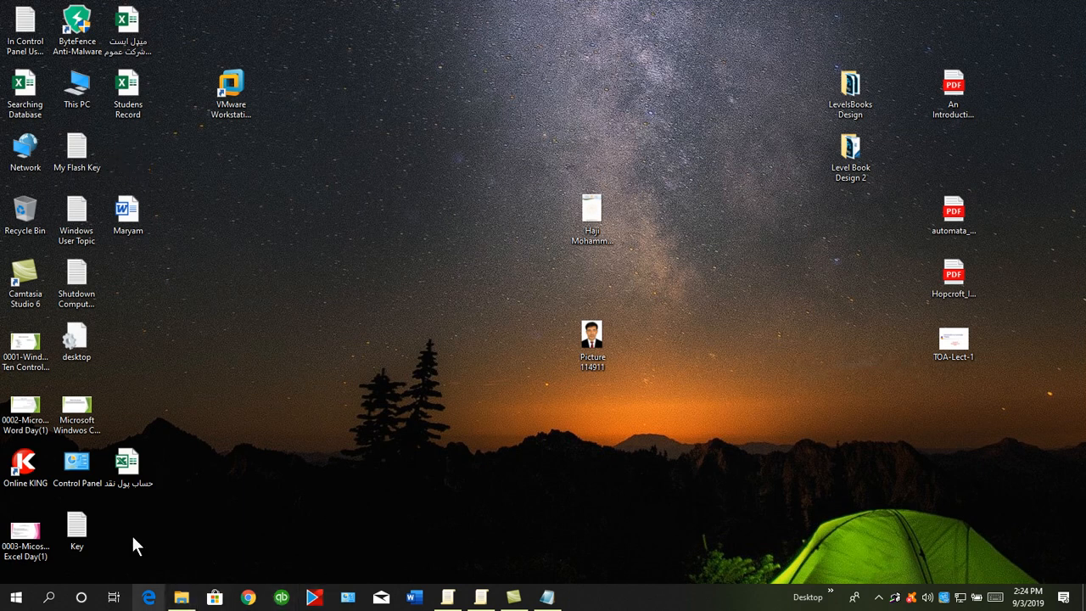
Search Windows for Excel, launch it and create a blank workbook.
left_click(51, 596)
type("e")
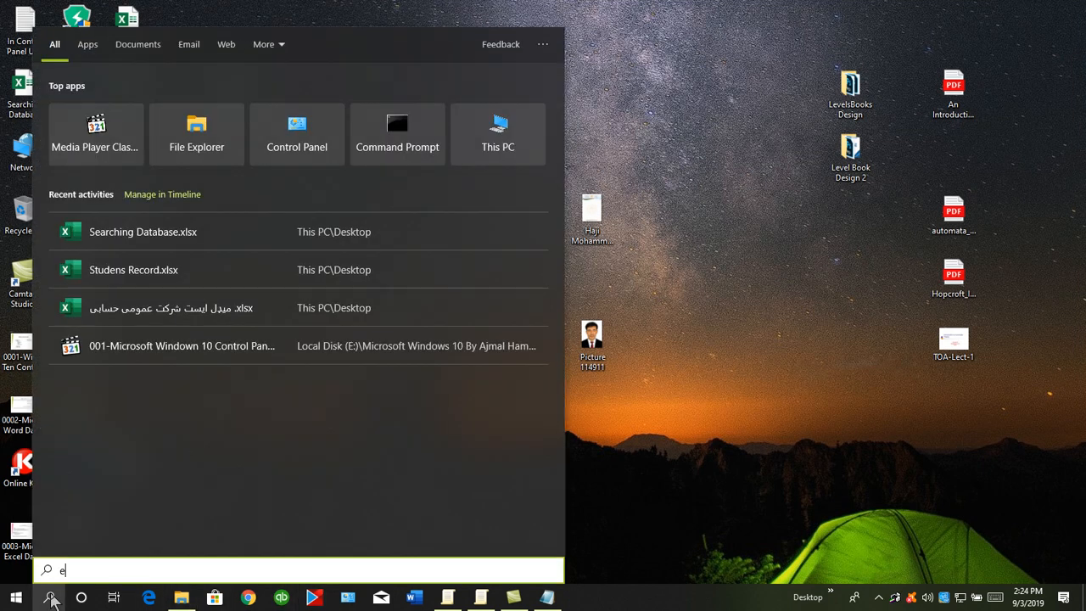
key("BackSpace")
type("Ex")
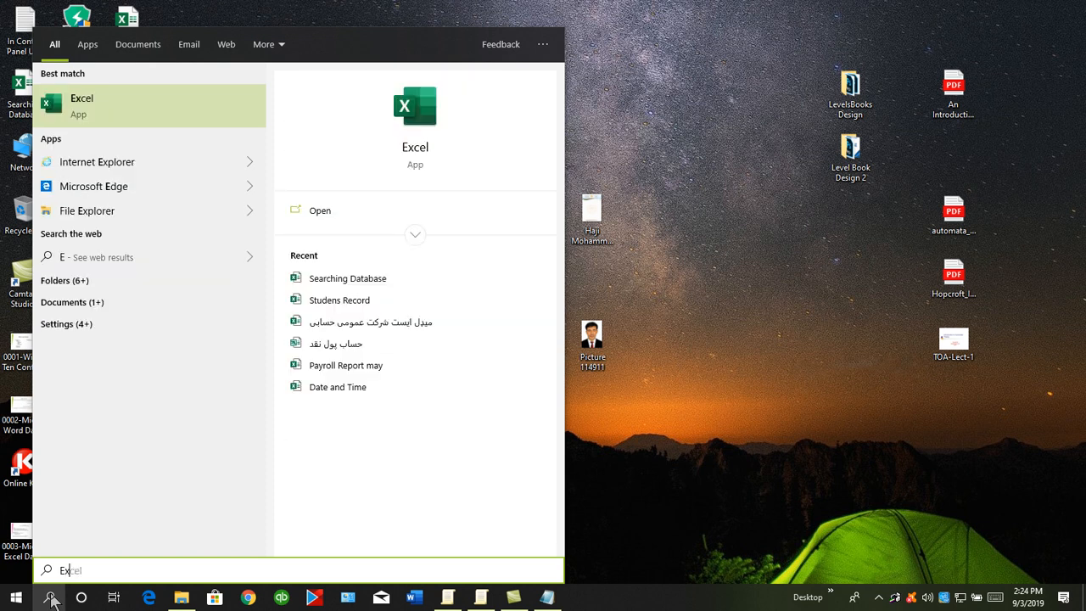
type("cel")
key("Return")
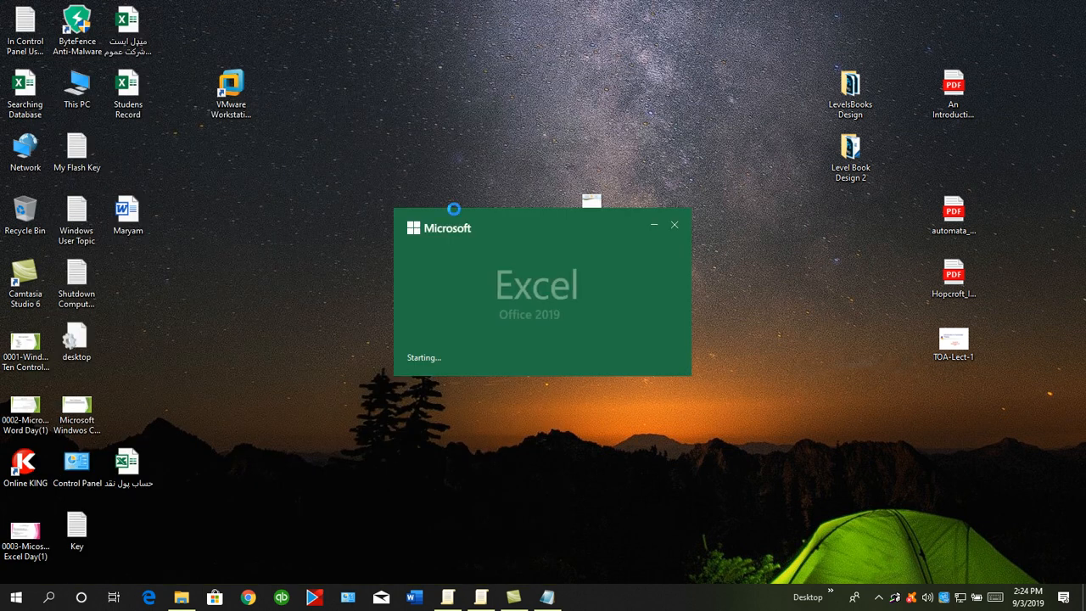
left_click(200, 147)
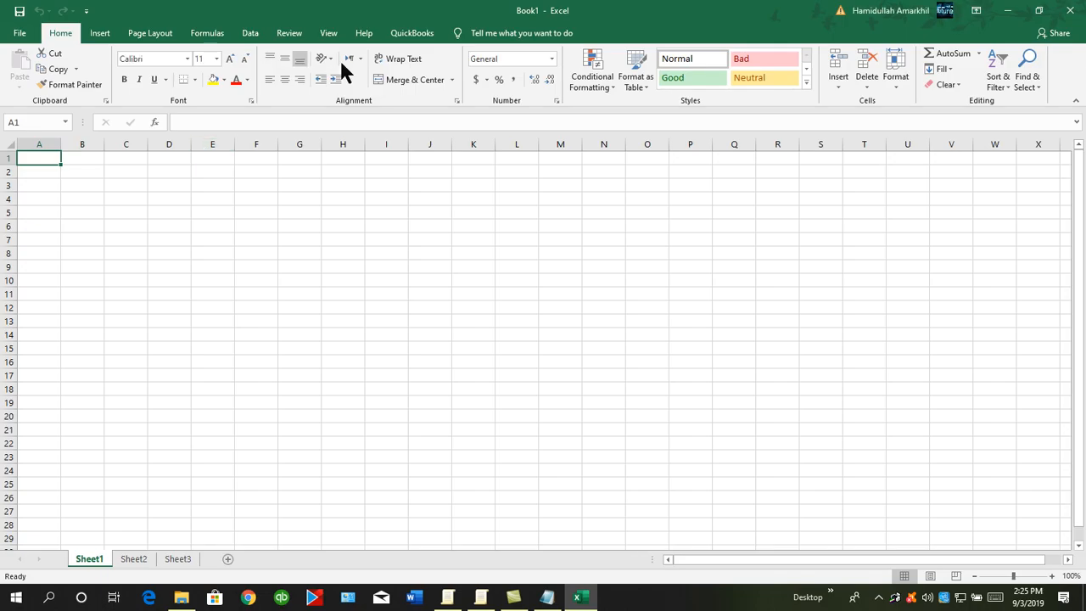
left_click(250, 34)
left_click(100, 83)
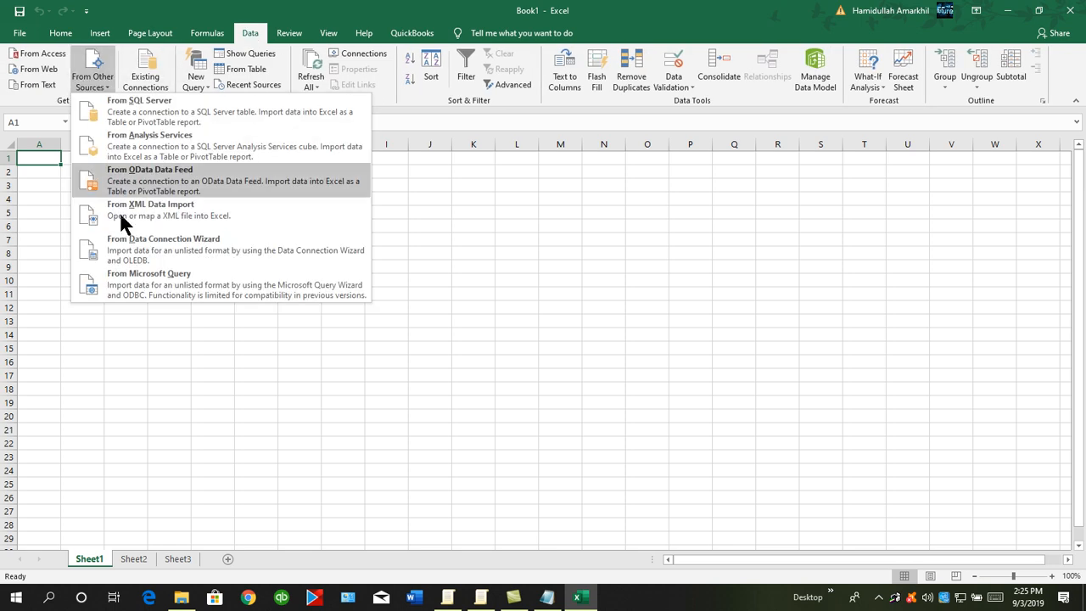
left_click(145, 283)
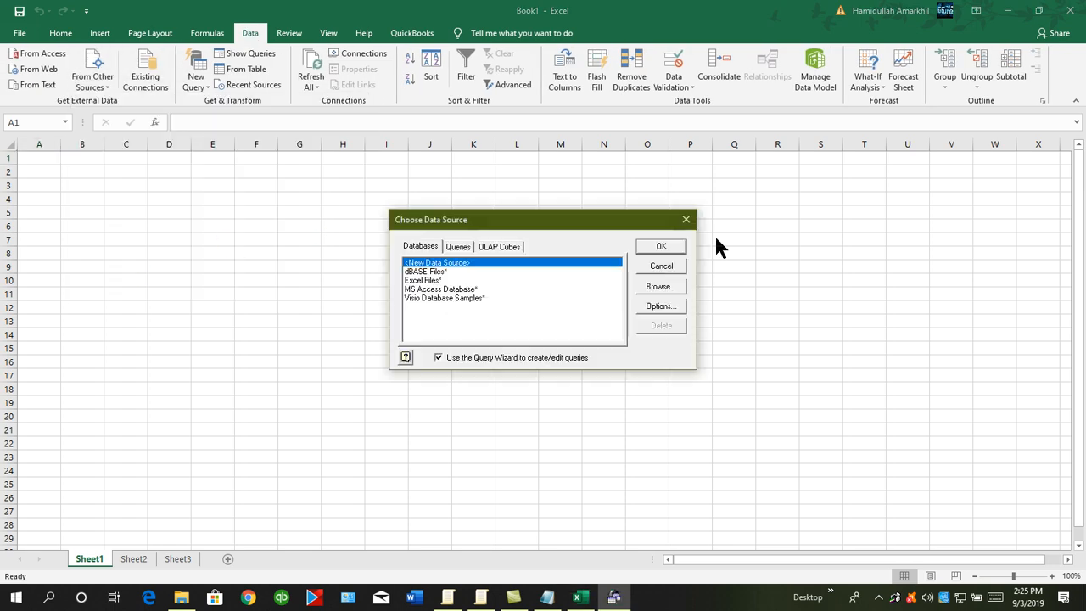
double_click(449, 281)
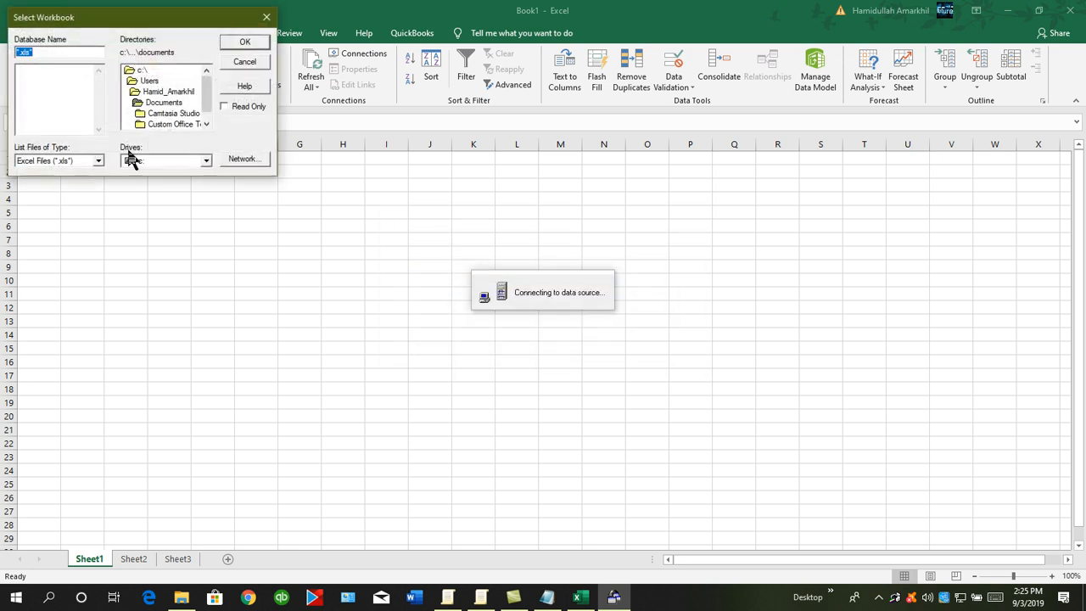
double_click(180, 90)
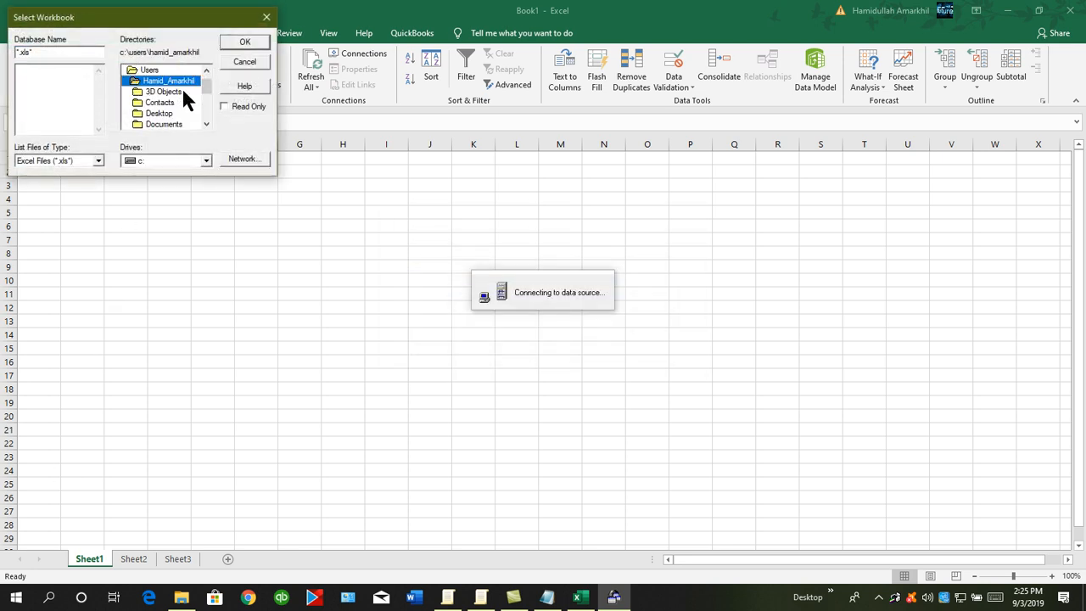
double_click(170, 117)
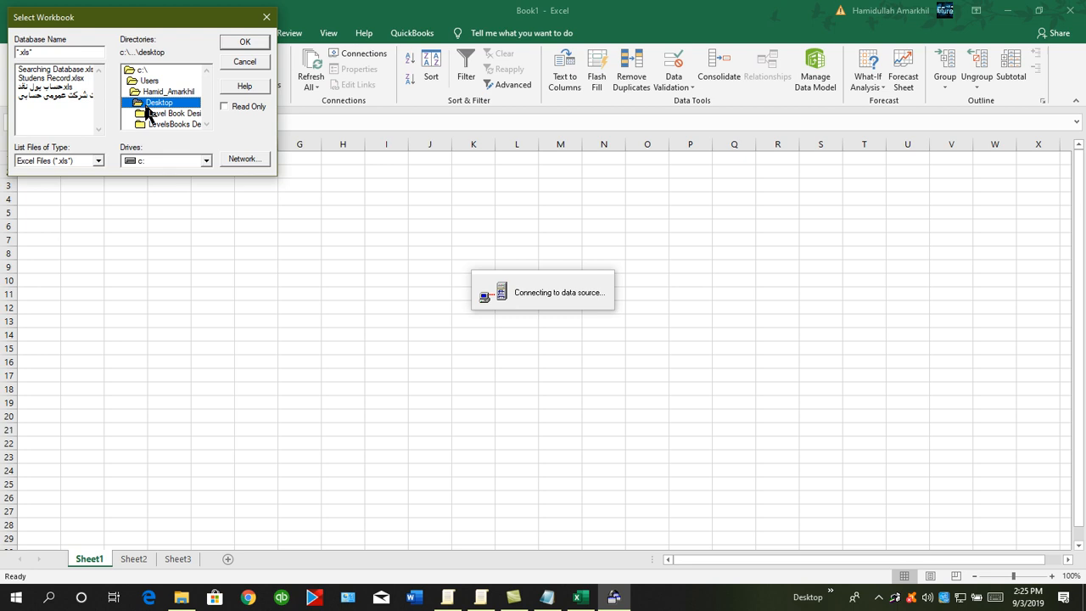
double_click(74, 71)
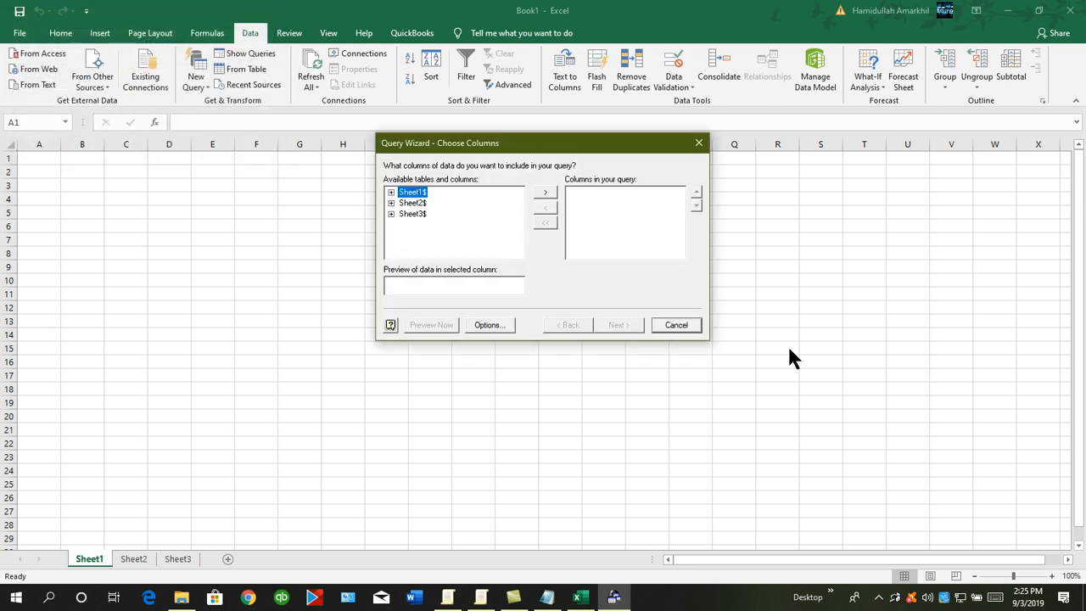
left_click(546, 195)
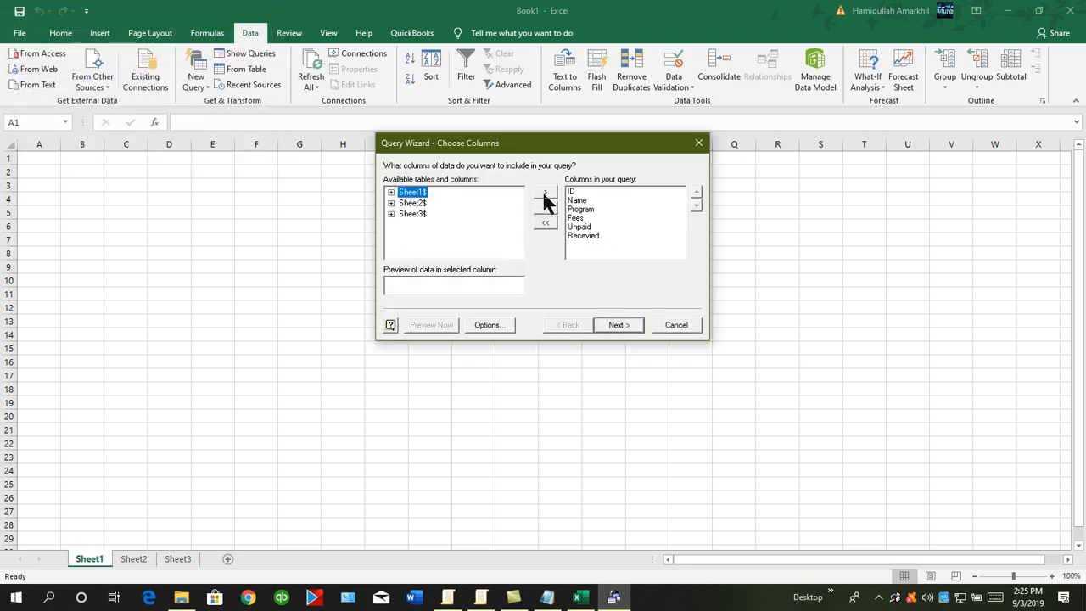
left_click(499, 328)
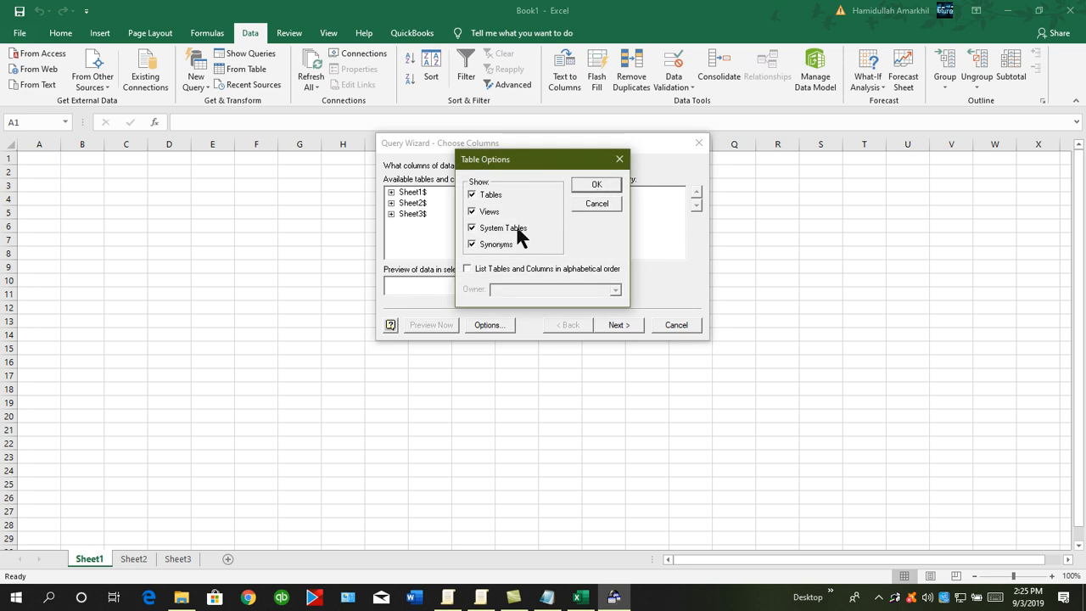
left_click(586, 203)
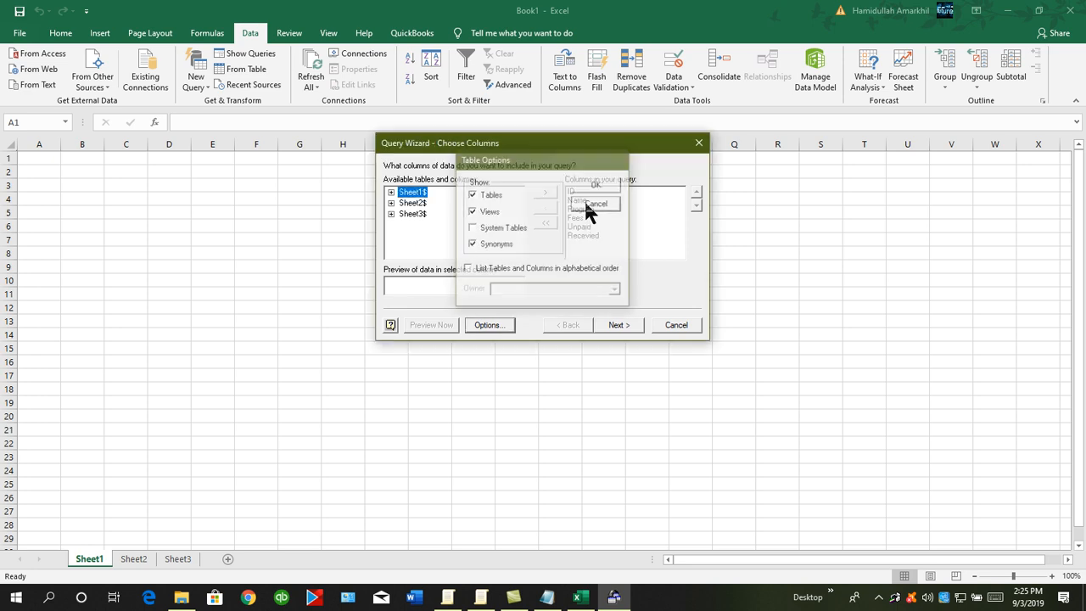
left_click(679, 327)
left_click(511, 249)
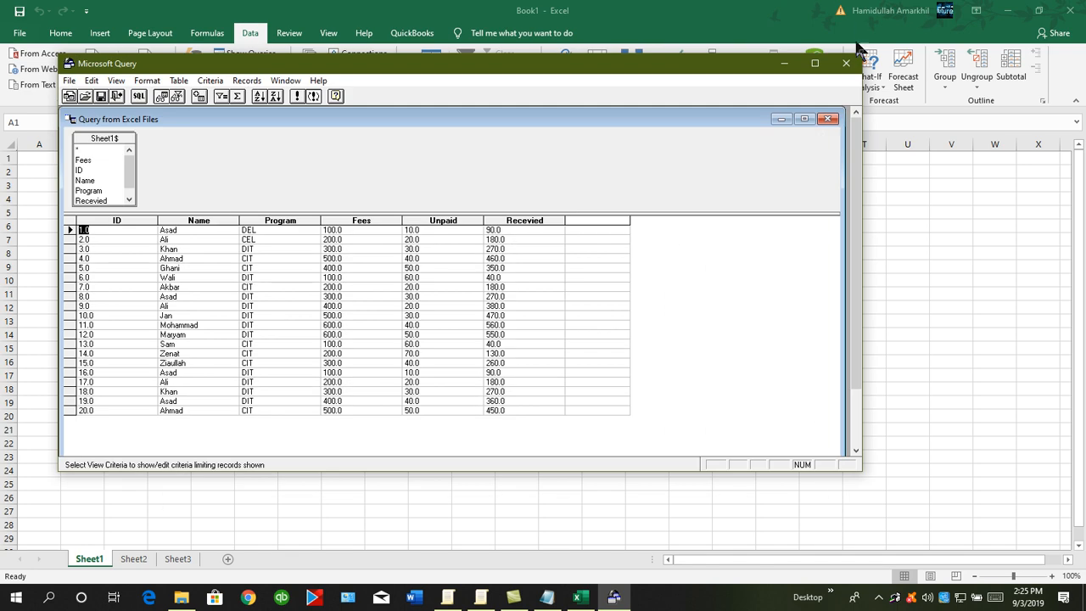
left_click(849, 60)
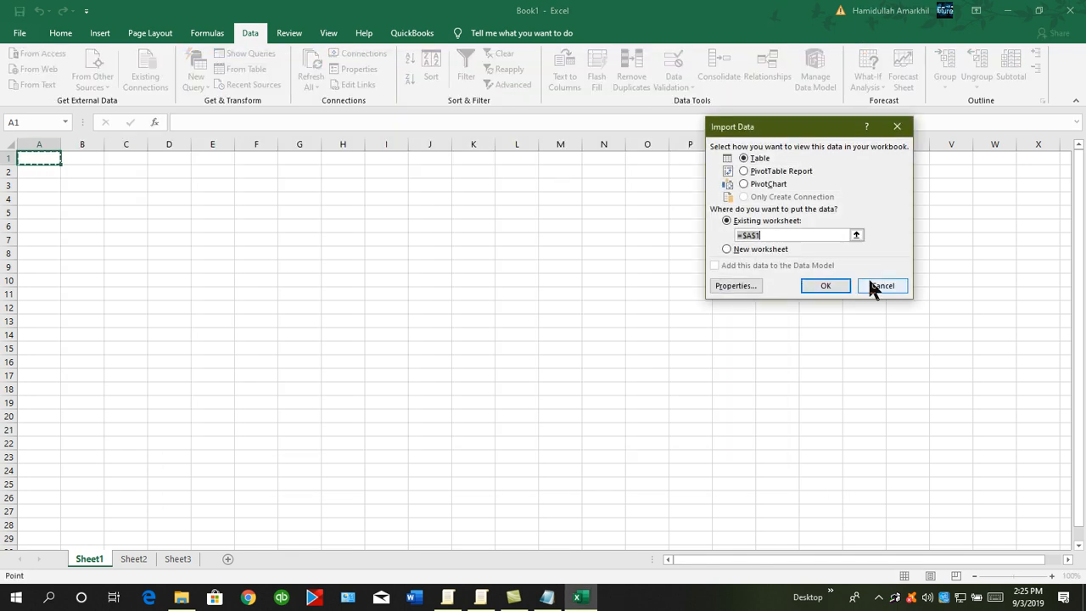
left_click(870, 282)
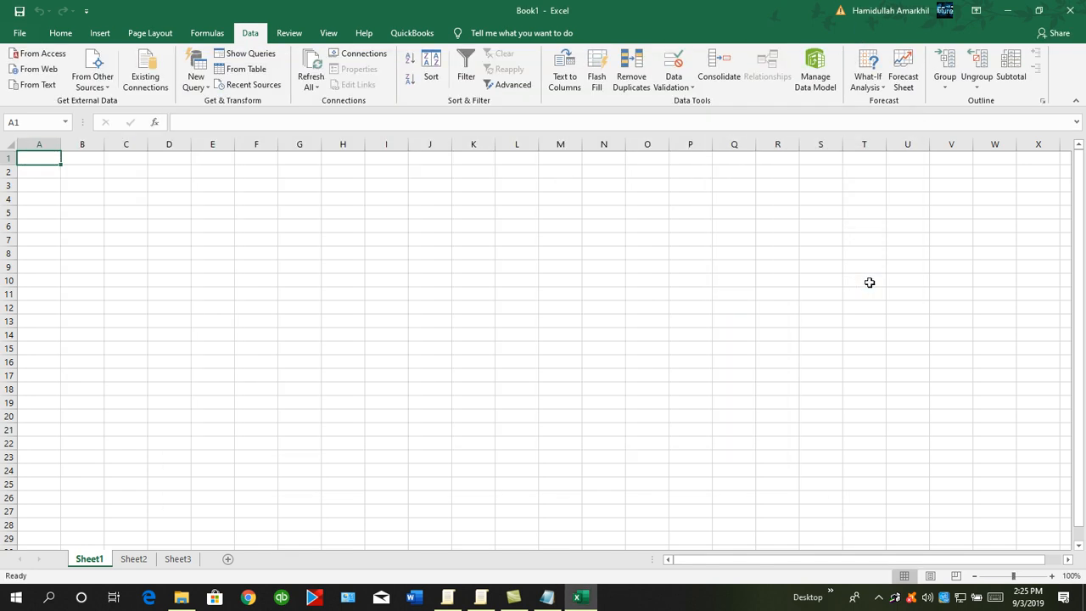
Start a Microsoft Query import from Excel Files, using the Studens Record.xlsx workbook in the Desktop folder as the source.
left_click(93, 85)
left_click(95, 88)
right_click(97, 88)
left_click(95, 81)
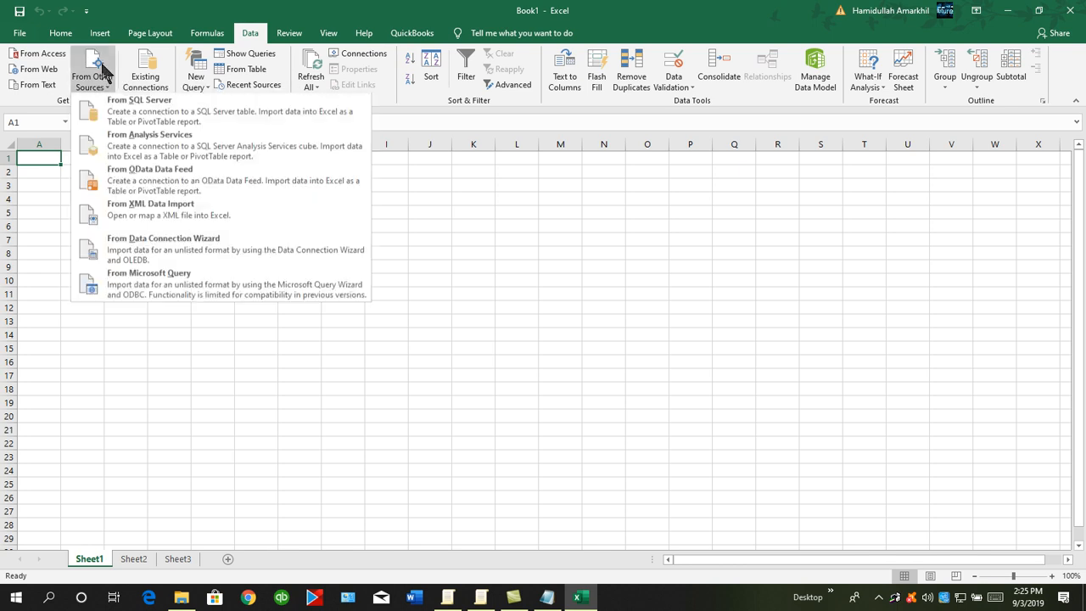
left_click(140, 281)
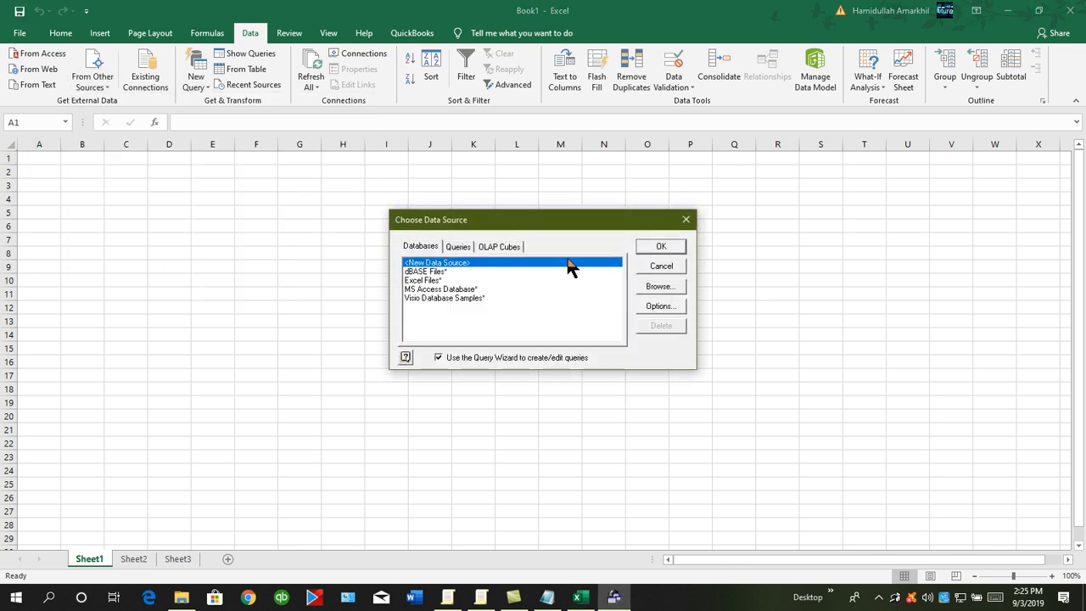
double_click(458, 280)
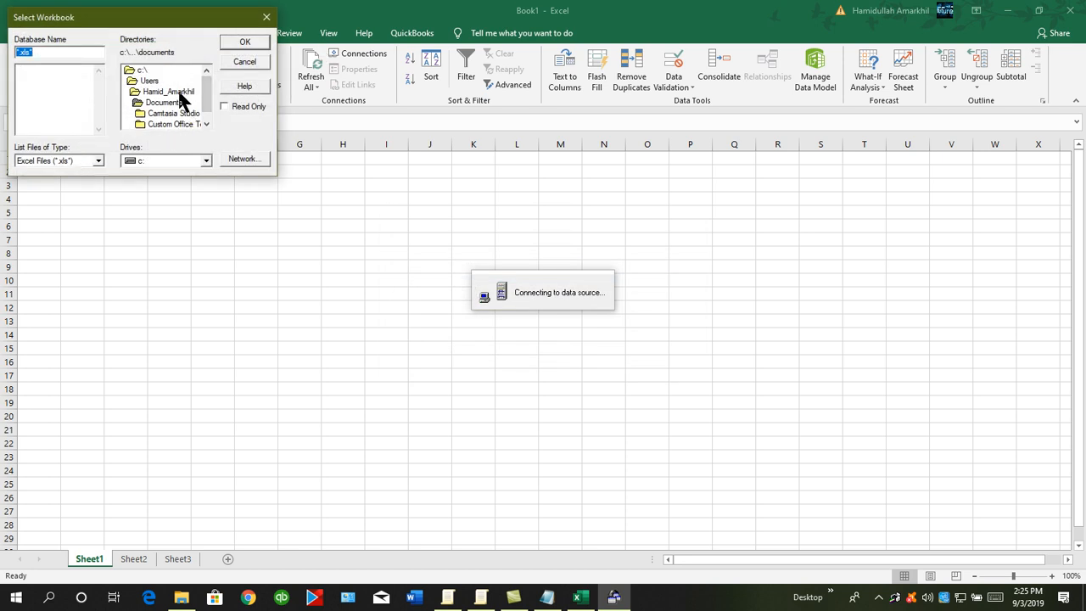
double_click(175, 91)
double_click(164, 114)
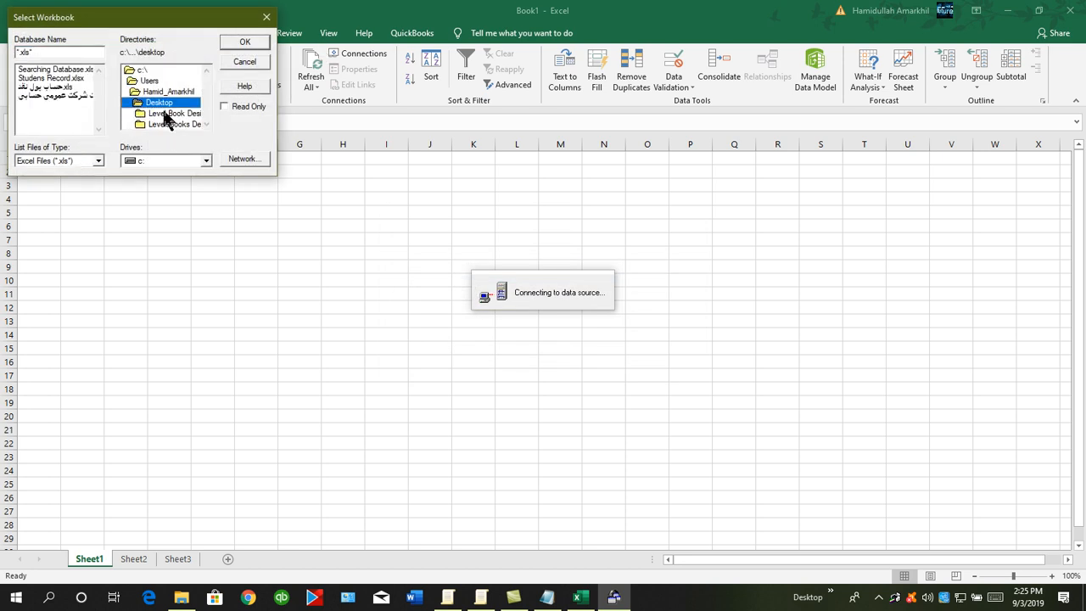
left_click(48, 70)
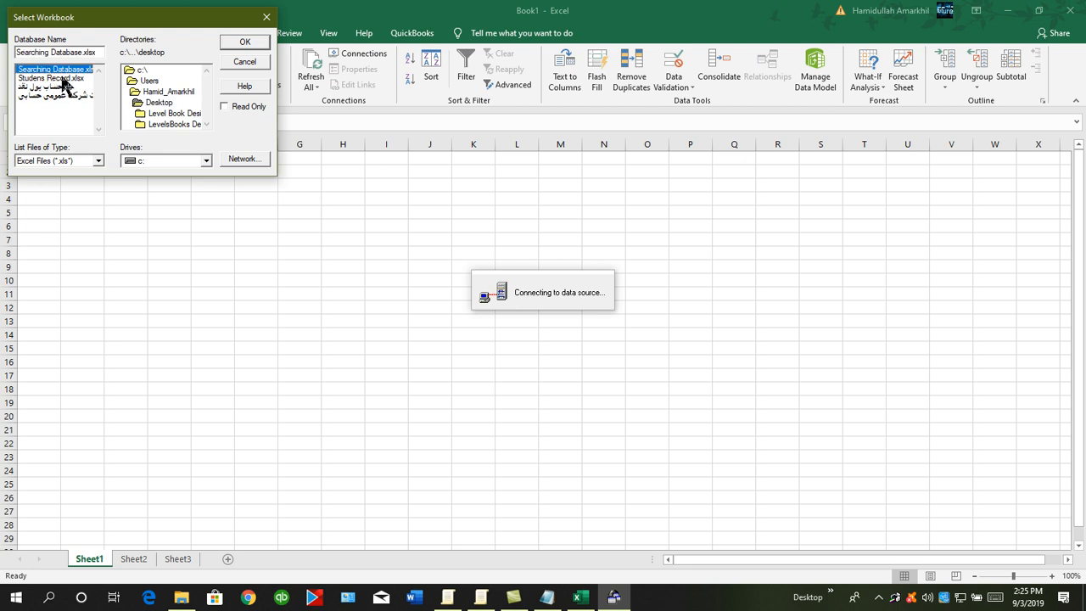
double_click(62, 78)
Include all Sheet1$ columns in the query without filter or sort settings and open it for editing in Microsoft Query.
left_click(547, 195)
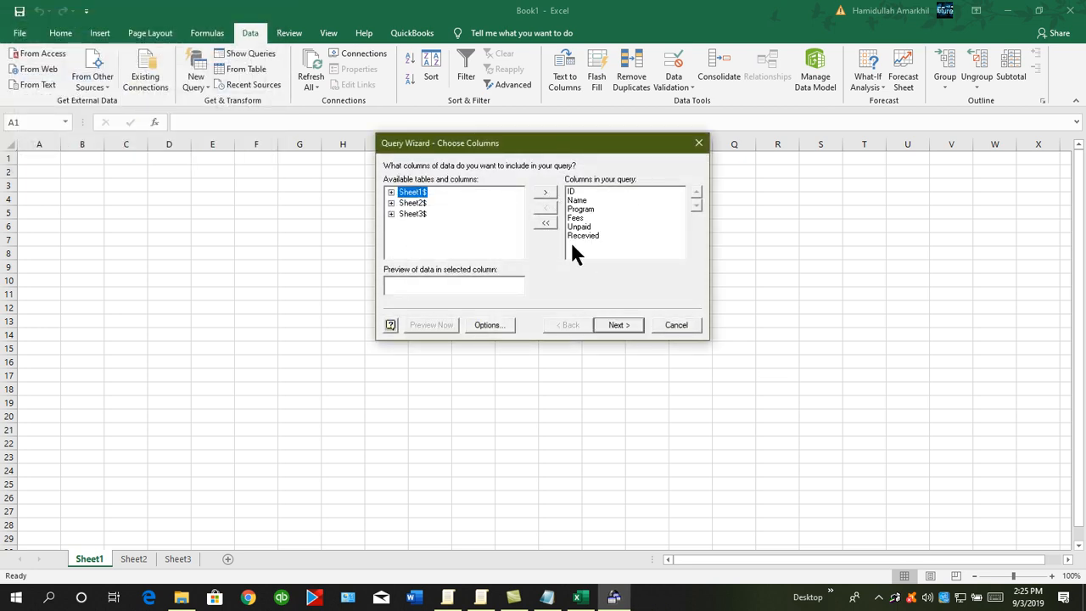
left_click(608, 327)
left_click(607, 327)
left_click(607, 327)
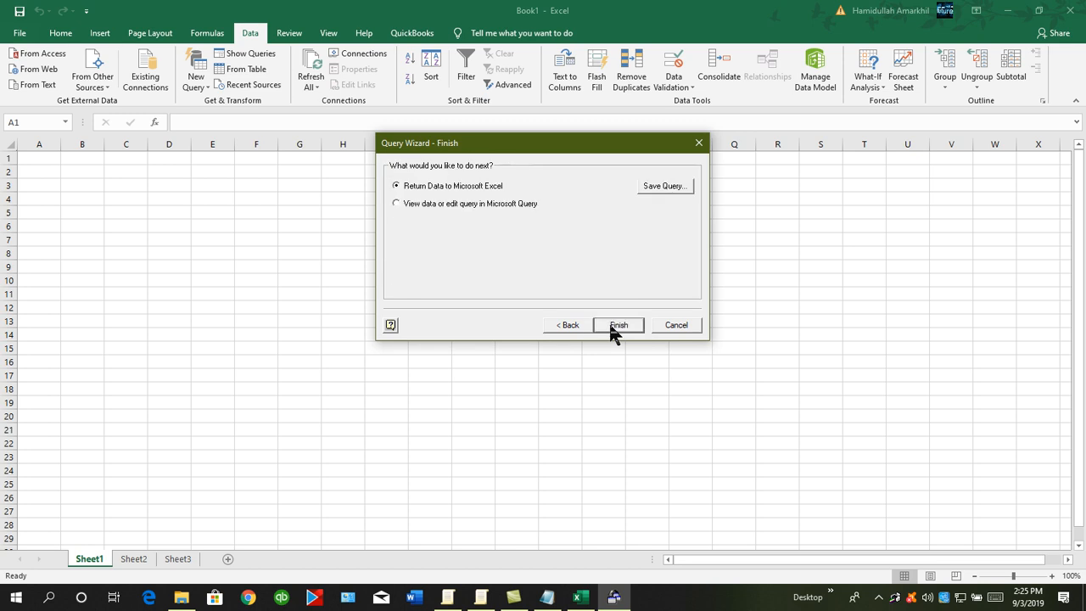
left_click(456, 204)
left_click(620, 326)
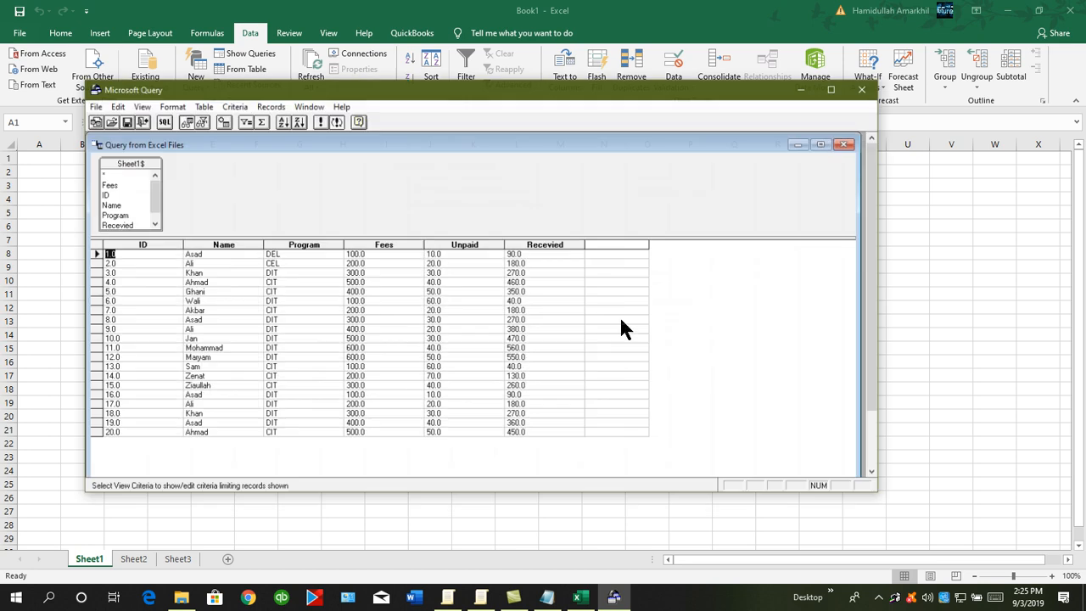
Show the criteria grid and add ID, Name, Program, Fees, Unpaid and Recevied as criteria fields.
left_click(215, 115)
left_click_drag(100, 188, 174, 246)
left_click_drag(103, 198, 303, 247)
left_click_drag(102, 177, 388, 247)
left_click_drag(146, 202, 454, 246)
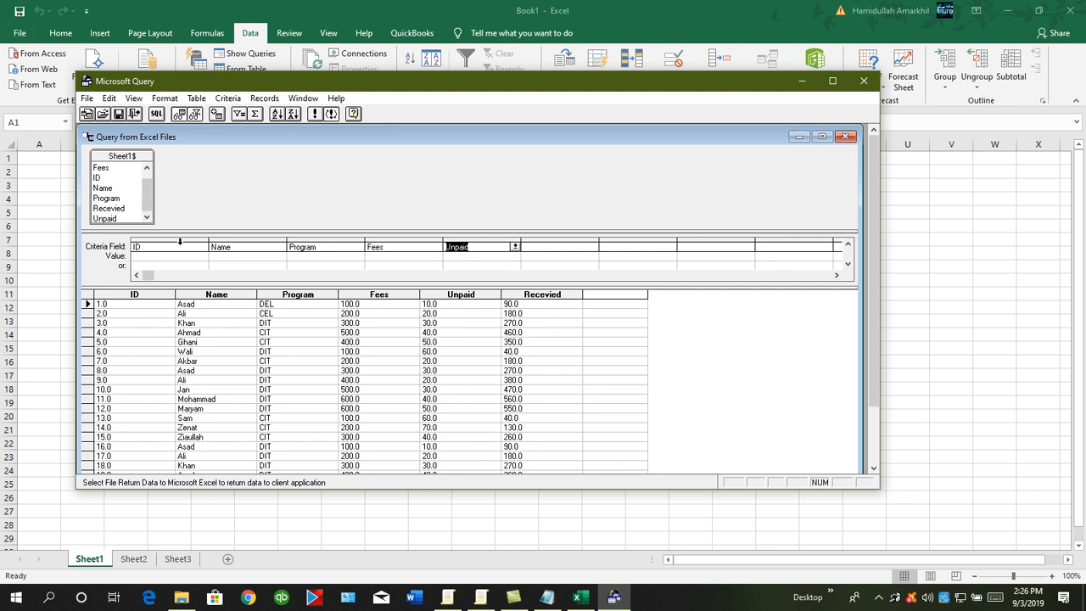
left_click_drag(114, 208, 527, 246)
left_click(325, 256)
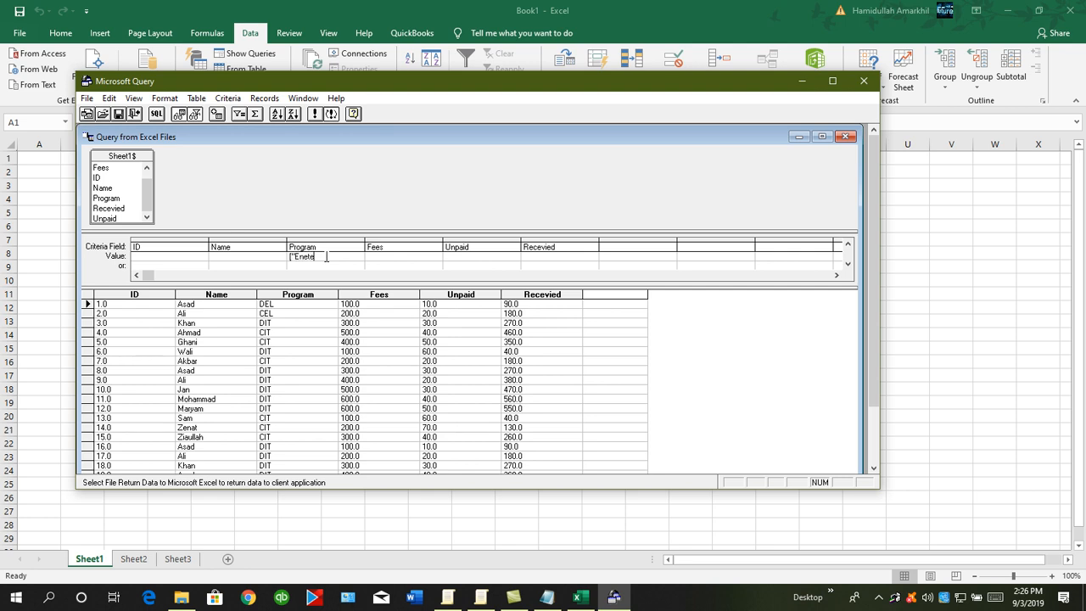
type("[\"Eneter T")
key("super+r")
type("o")
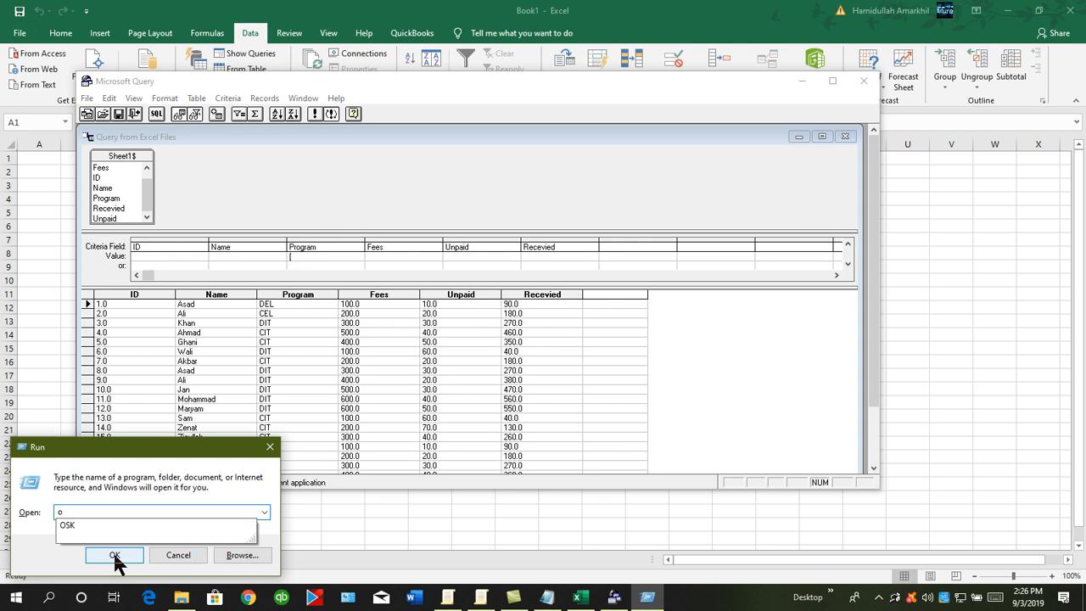
type("s")
left_click(115, 557)
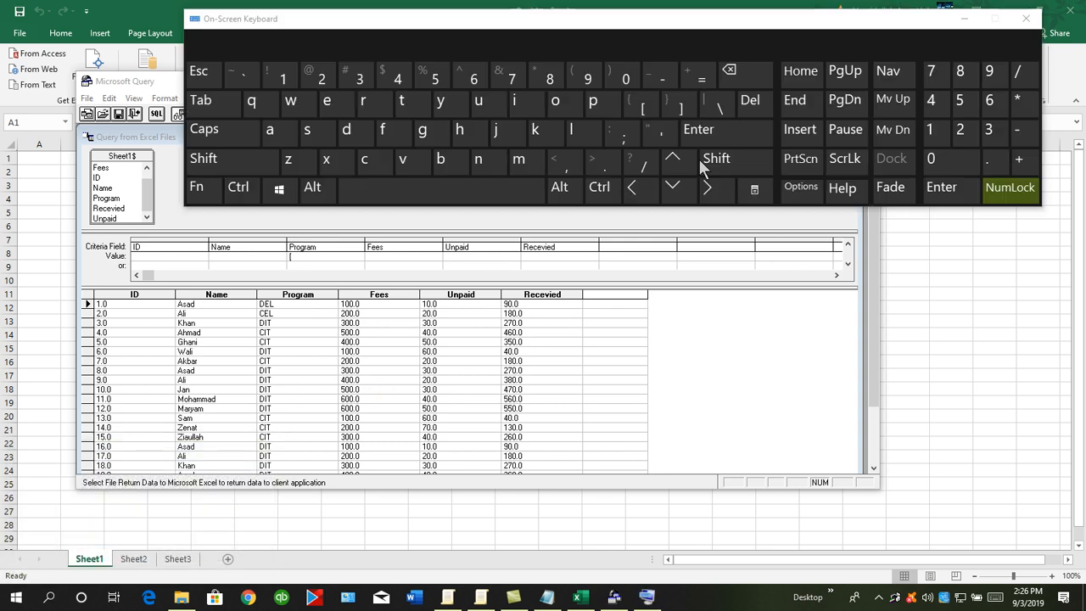
left_click(726, 161)
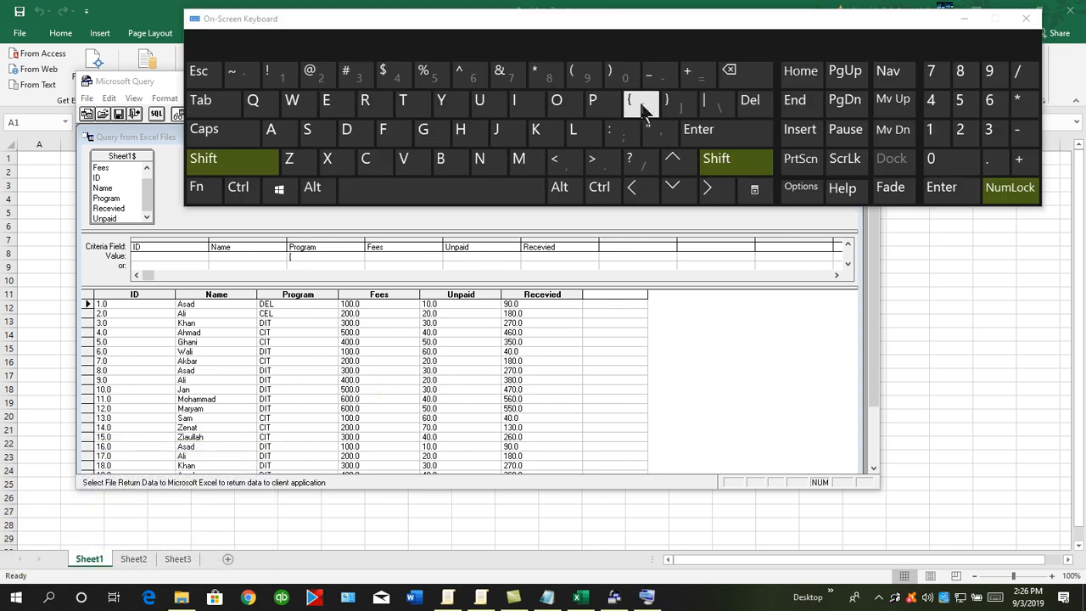
left_click(1026, 18)
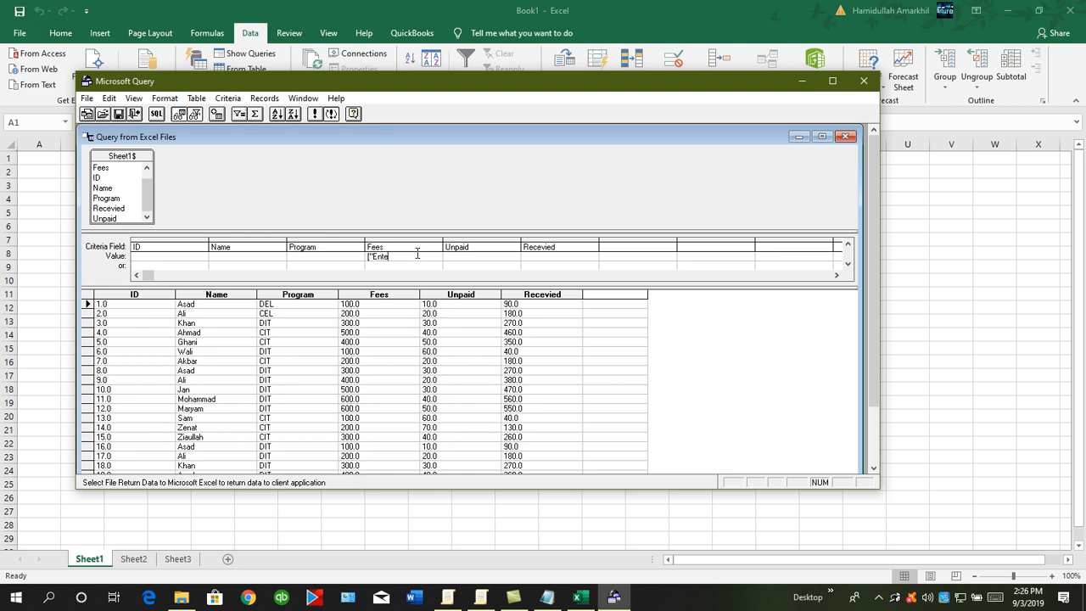
Set a bracketed prompt asking to enter the Fees as the Fees criterion, then return the query data to Excel.
key("Caps_Lock")
type("Fees")
left_click(864, 81)
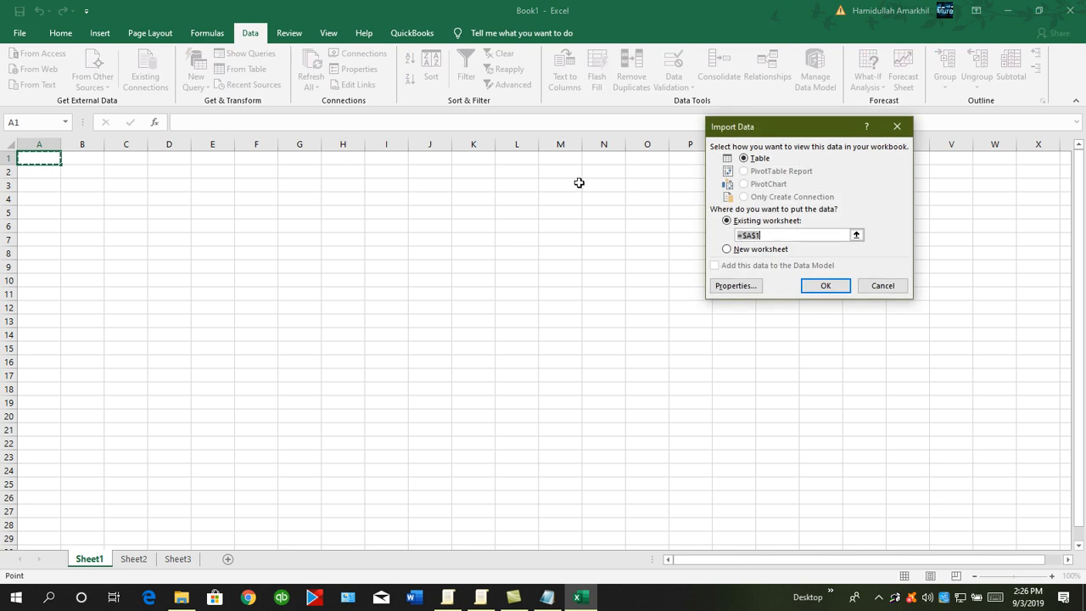
Link the Fees parameter to cell O2 with automatic refresh on cell changes, and import the query as a table at A1.
left_click(734, 287)
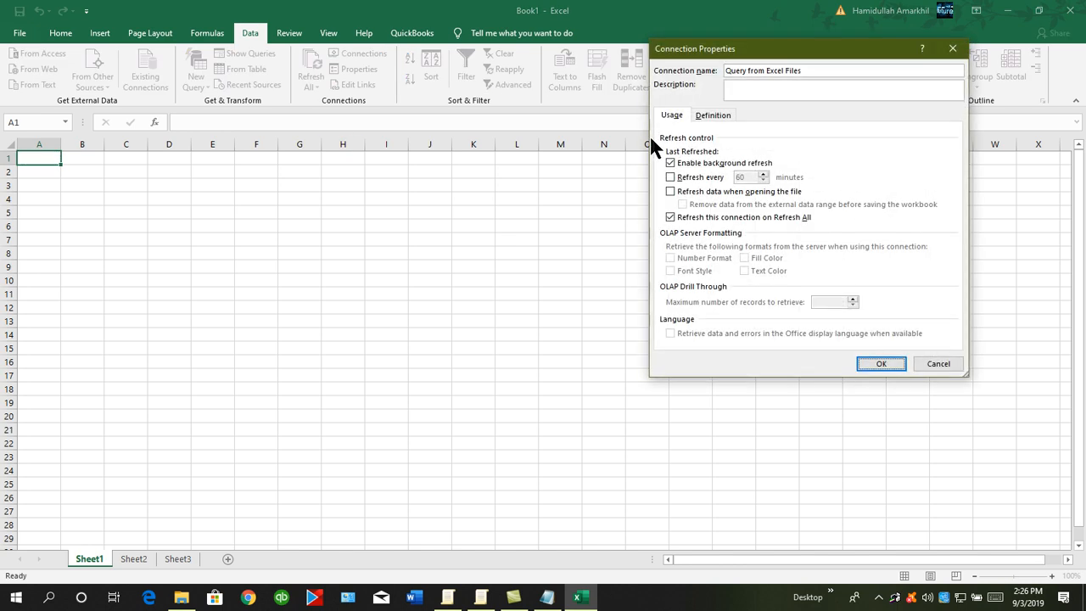
left_click(712, 114)
left_click(750, 338)
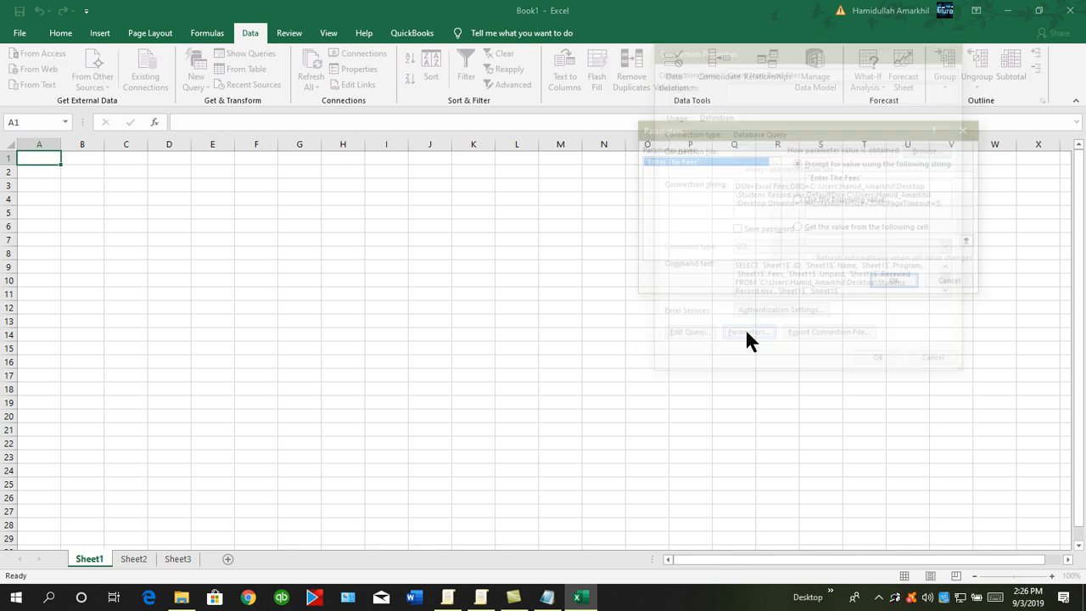
left_click(811, 229)
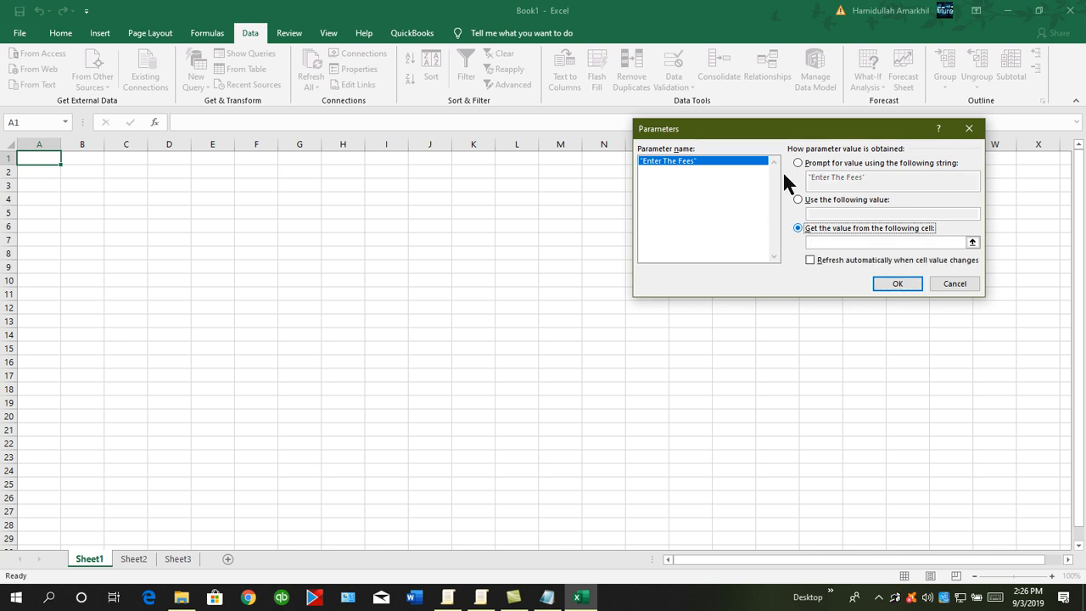
left_click_drag(759, 132, 631, 278)
left_click(815, 389)
left_click(648, 173)
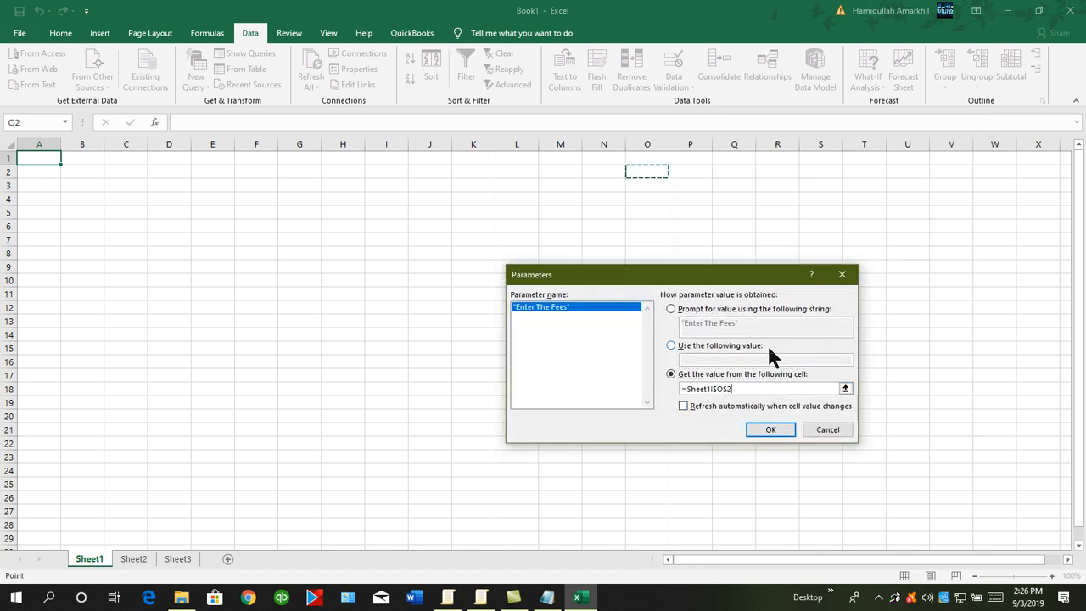
left_click(719, 406)
left_click(768, 429)
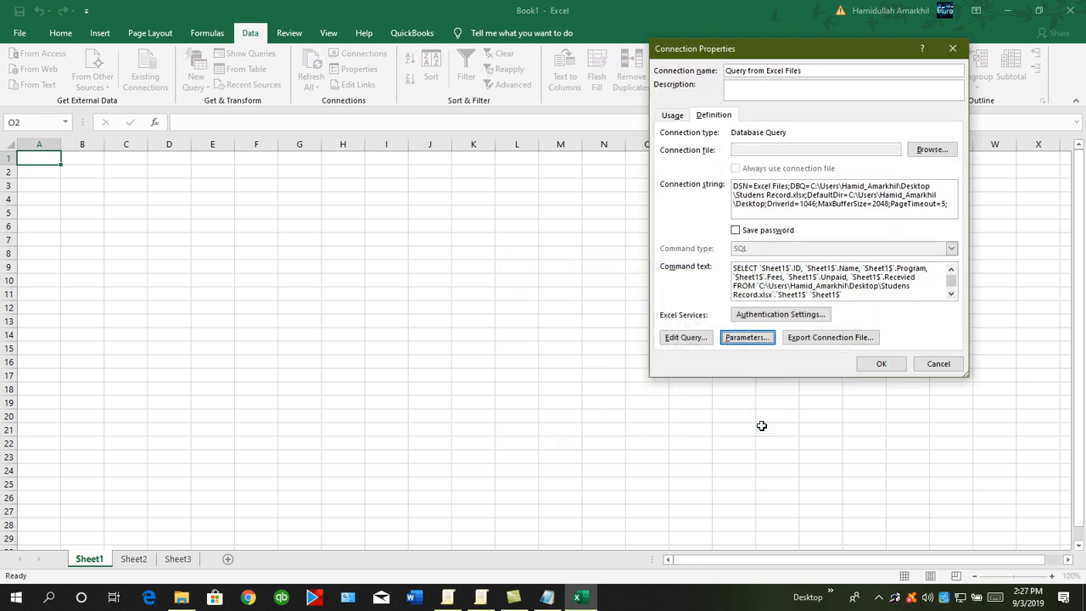
left_click(868, 363)
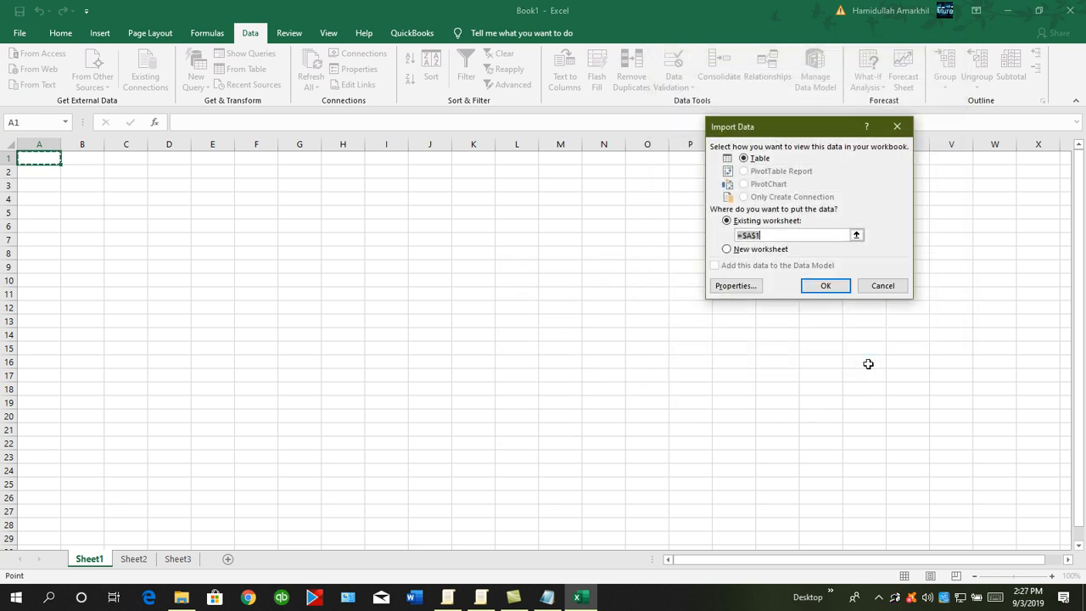
left_click(812, 283)
Label cell O1 "Eneter The Fees" and fit column O's width to the text.
left_click(626, 156)
type("Eneter The")
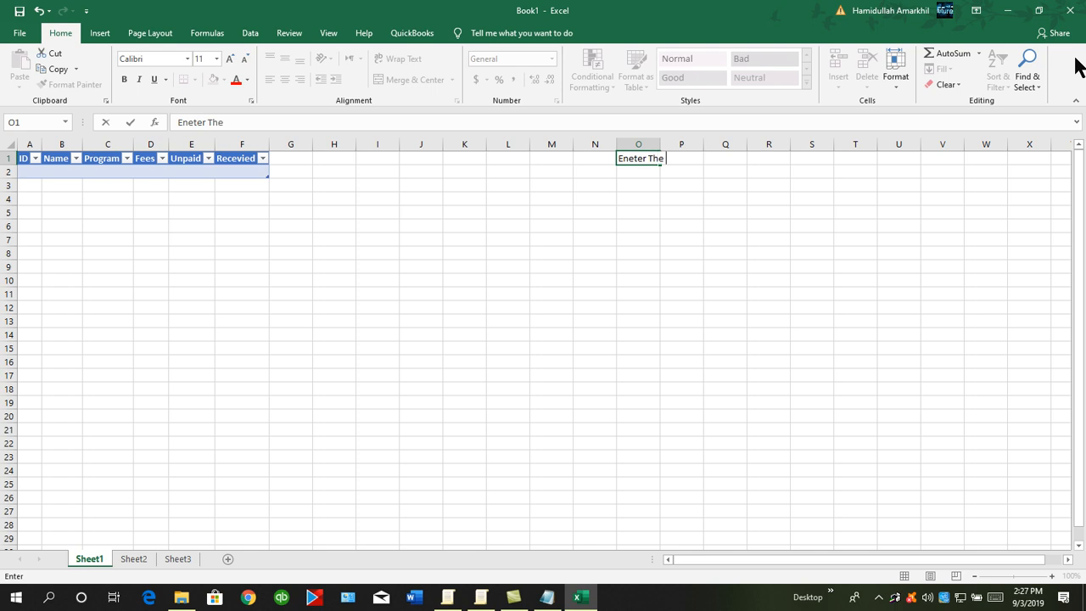
type("Fees")
key("Return")
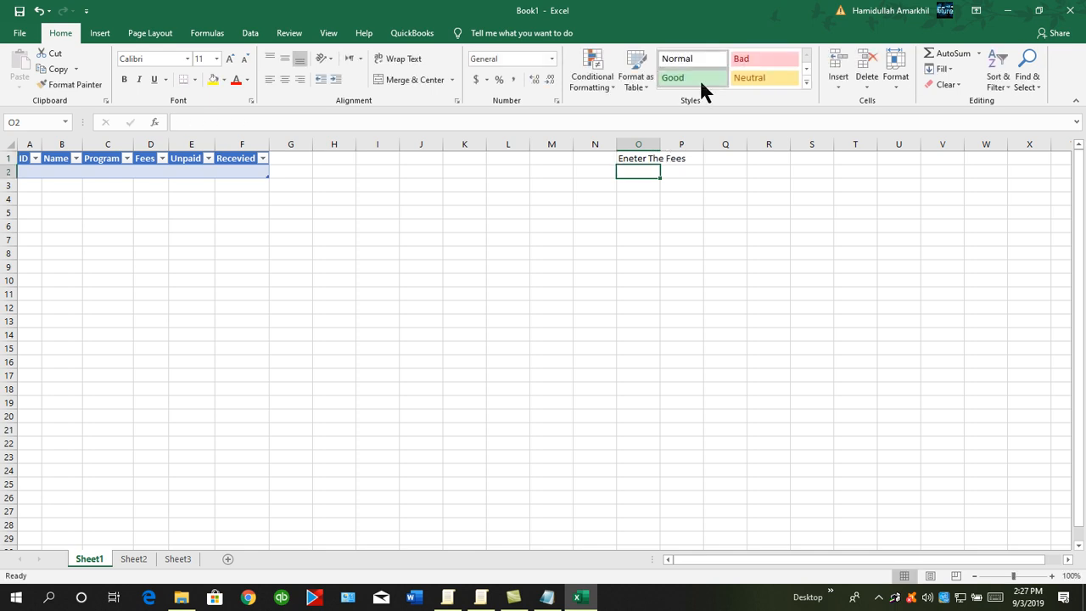
double_click(659, 145)
Give cells O1:O2 a thick outside border, bold text and centred alignment.
left_click_drag(650, 159, 655, 172)
left_click(194, 79)
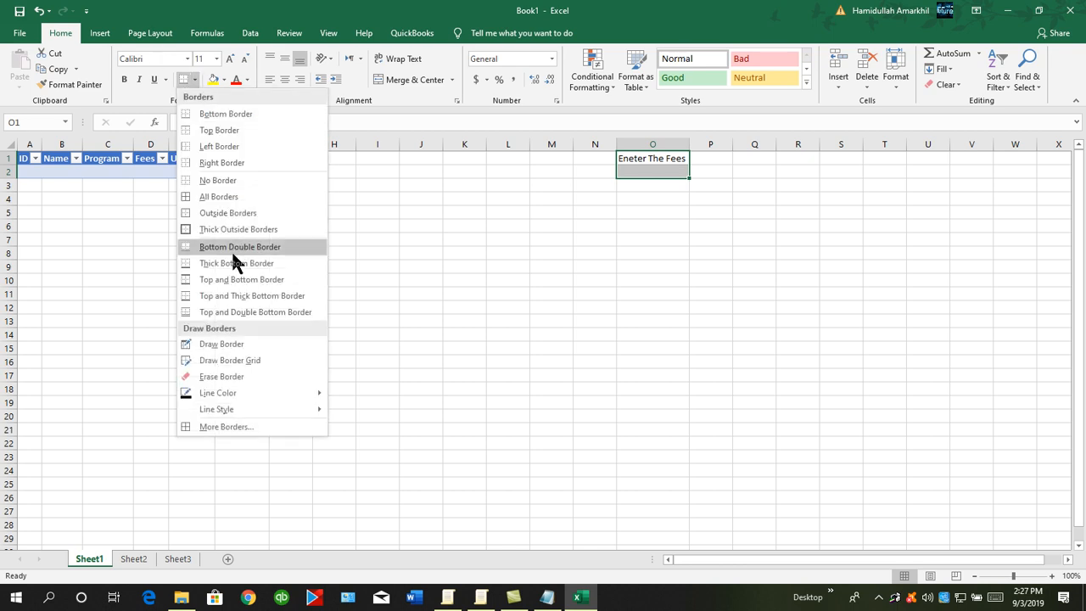
left_click(238, 224)
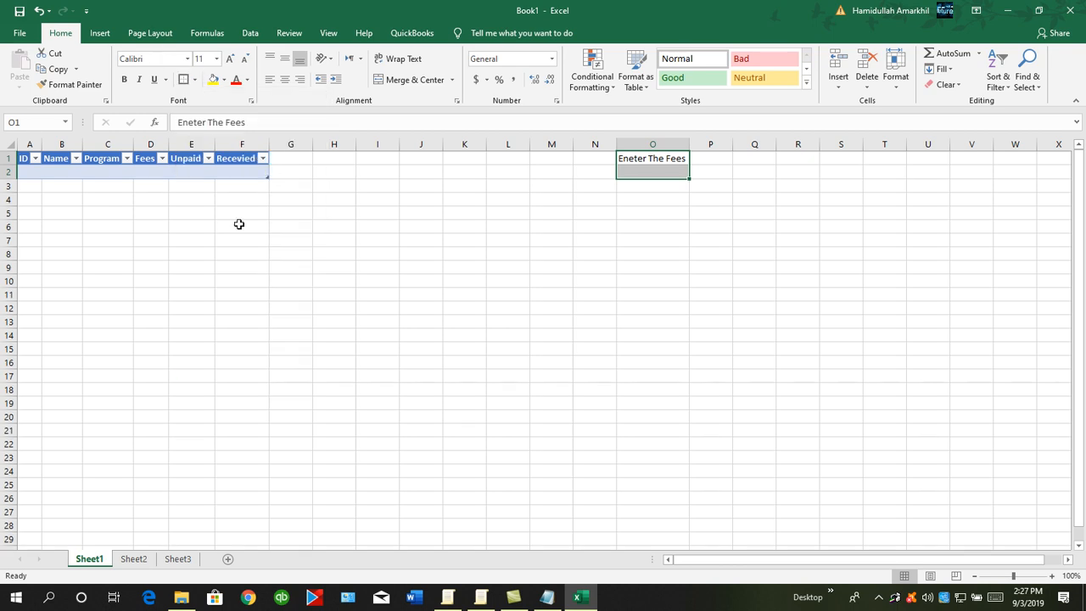
left_click(124, 79)
left_click(286, 79)
Try DEL as the filter value in cell O2.
left_click(661, 168)
type("DE")
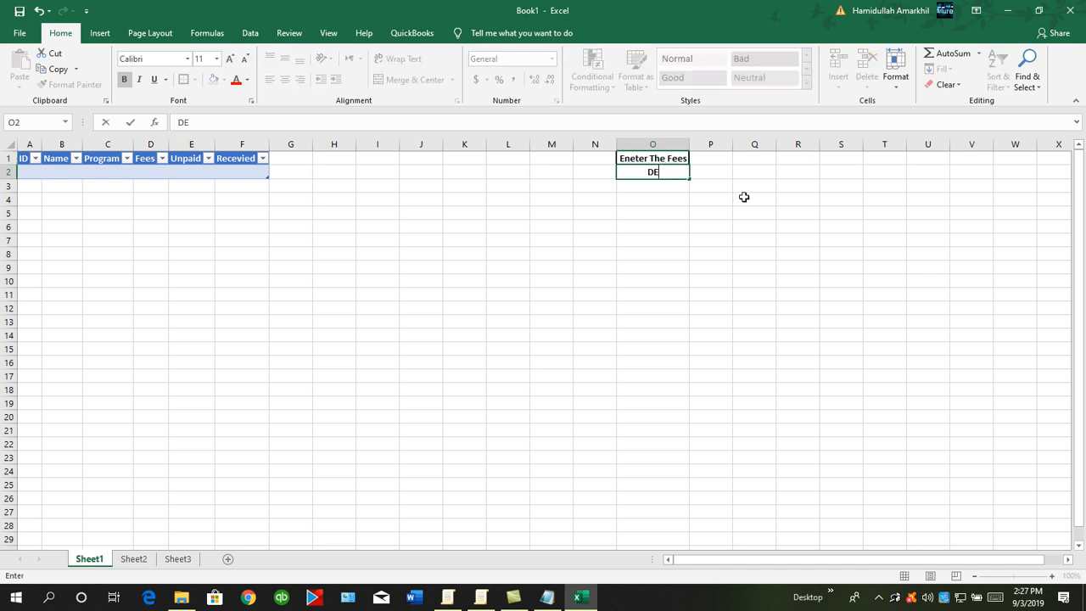
type("L")
key("Return")
key("Return")
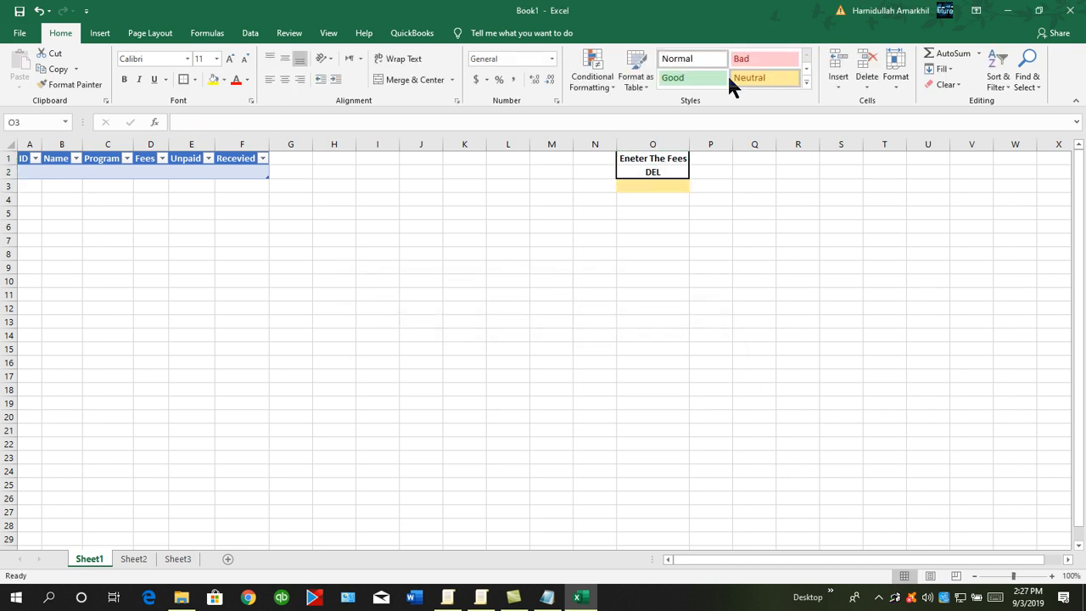
Filter the imported records by entering fees of 100, 200, 300 and 400 in turn in cell O2.
left_click(655, 172)
type("100")
key("Return")
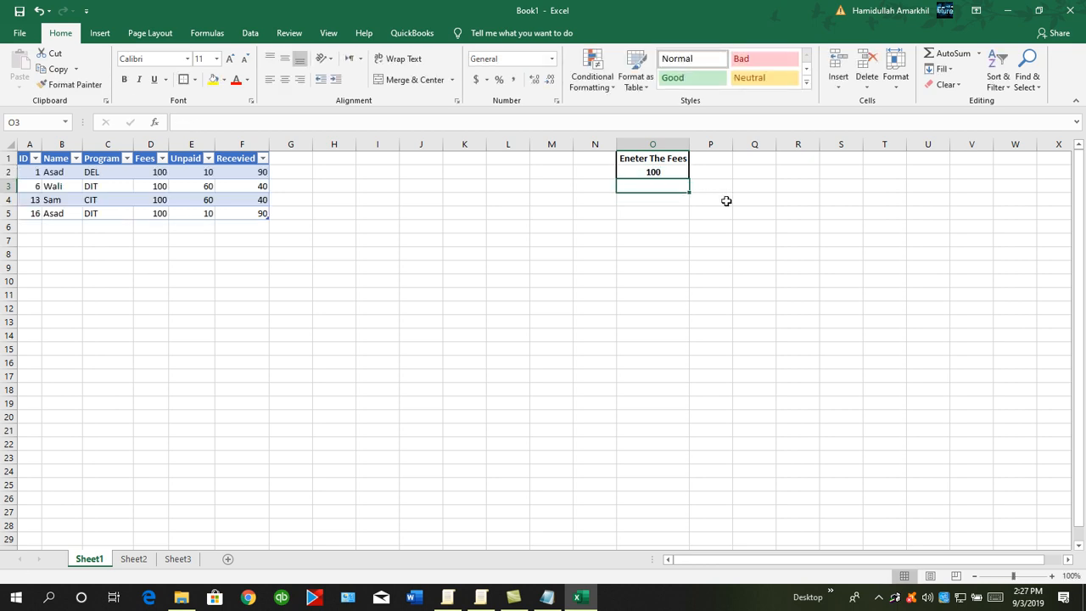
key("Up")
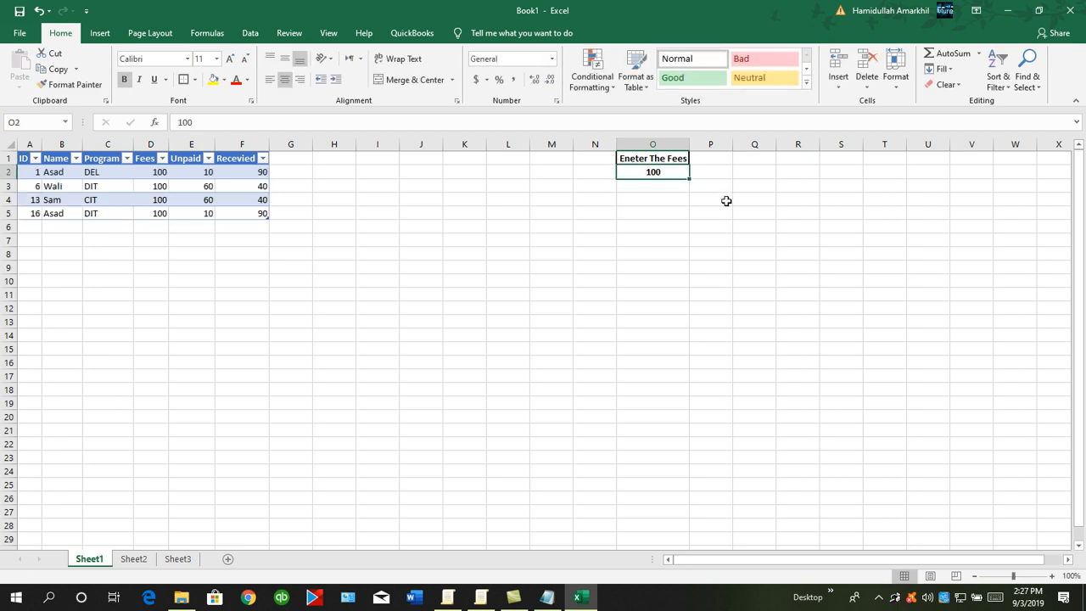
type("200")
key("Return")
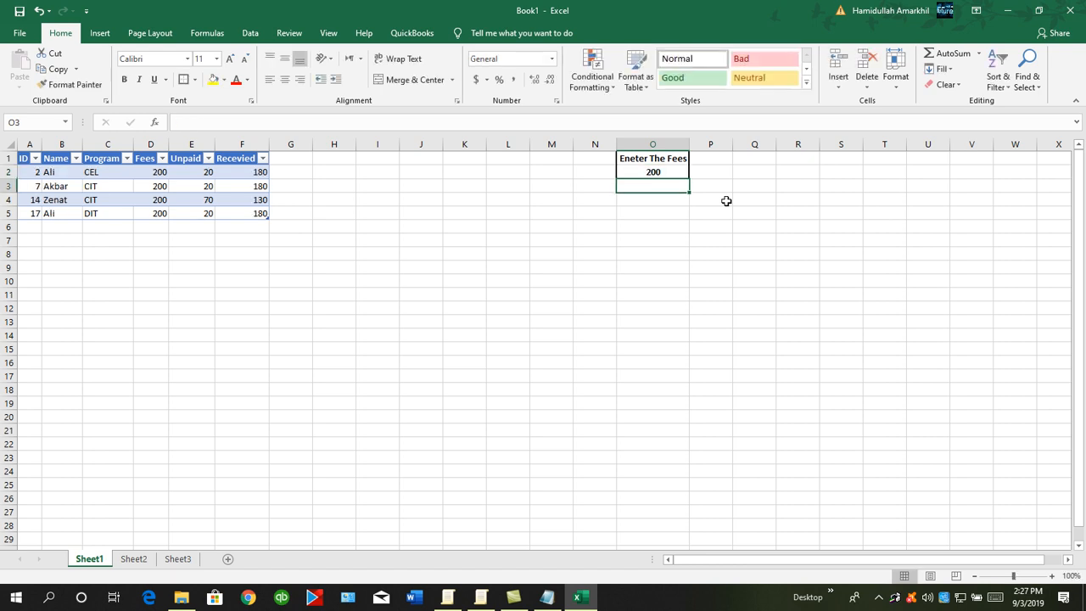
key("Up")
type("300")
key("Return")
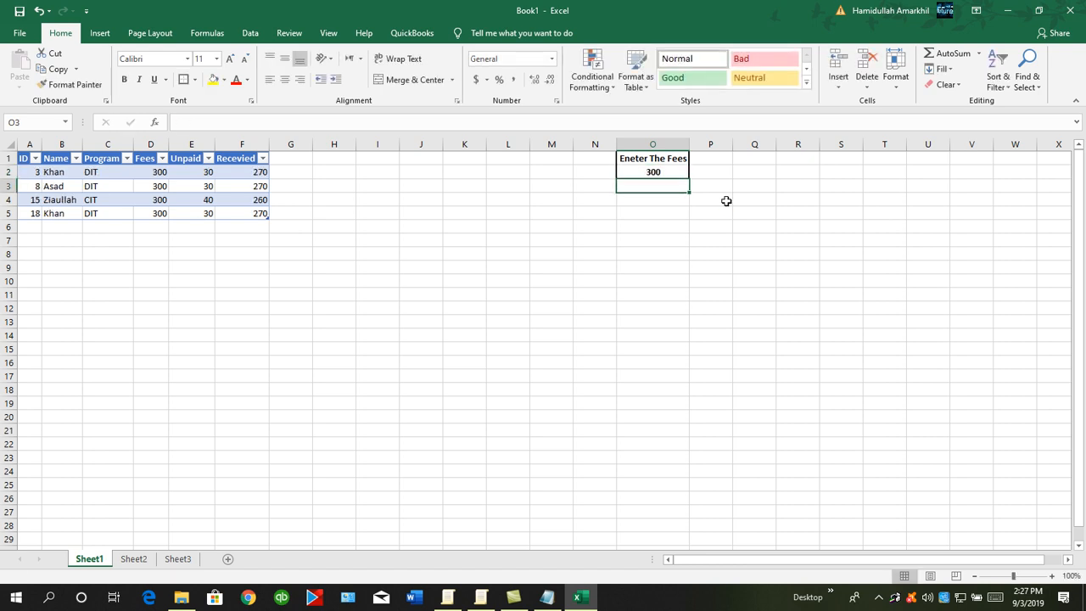
key("Up")
type("400")
key("Return")
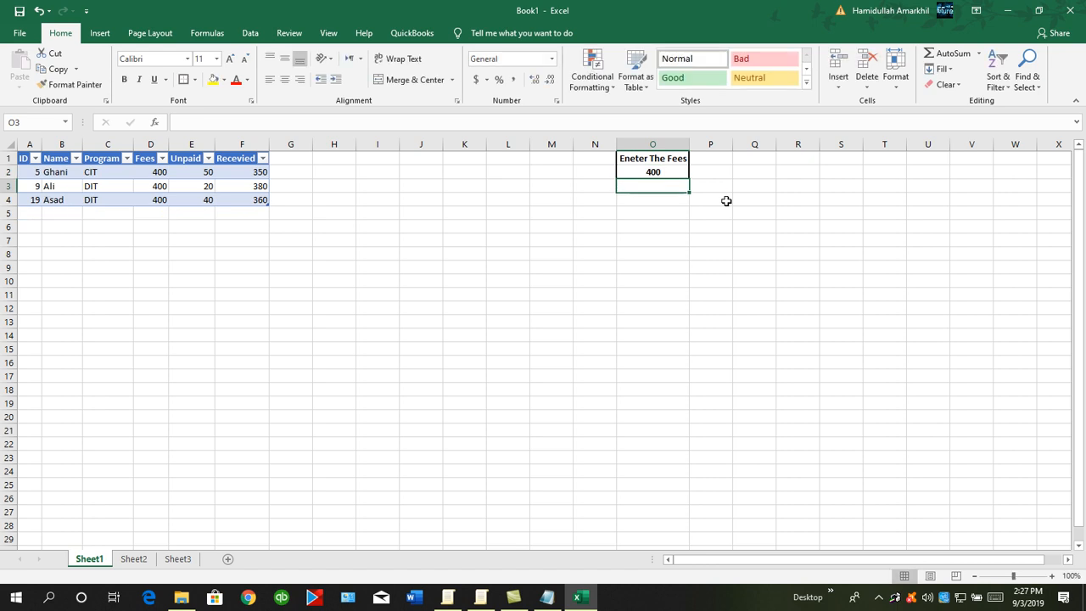
Close the Book1 workbook.
left_click(1070, 10)
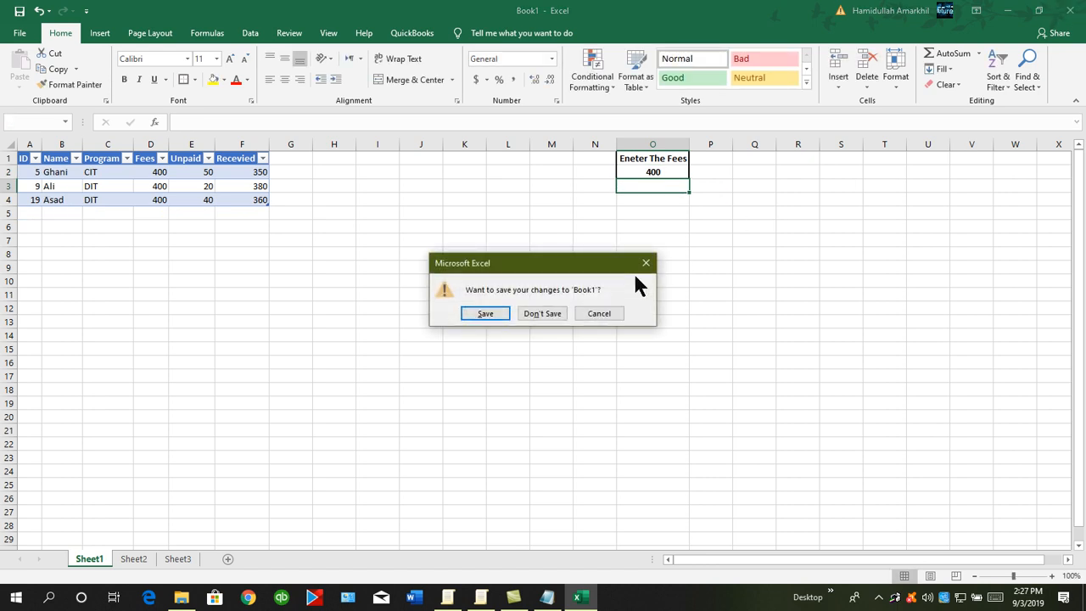